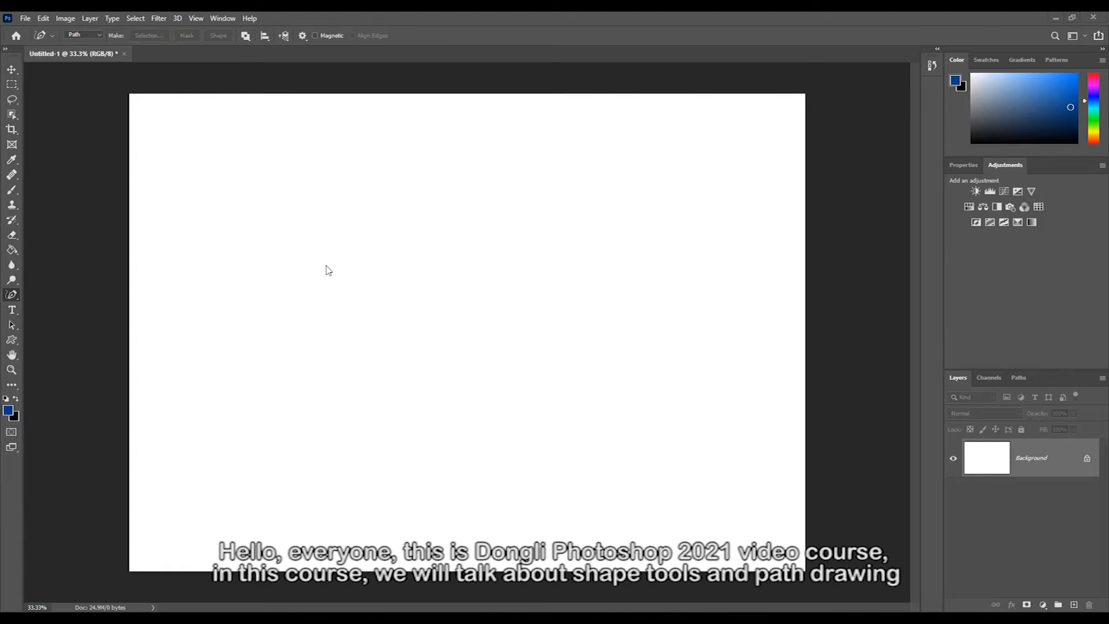
# Draw a freehand open path across the canvas's upper left area and a rounded closed loop path below it
pyautogui.moveTo(262, 201); pyautogui.dragTo(428, 165)
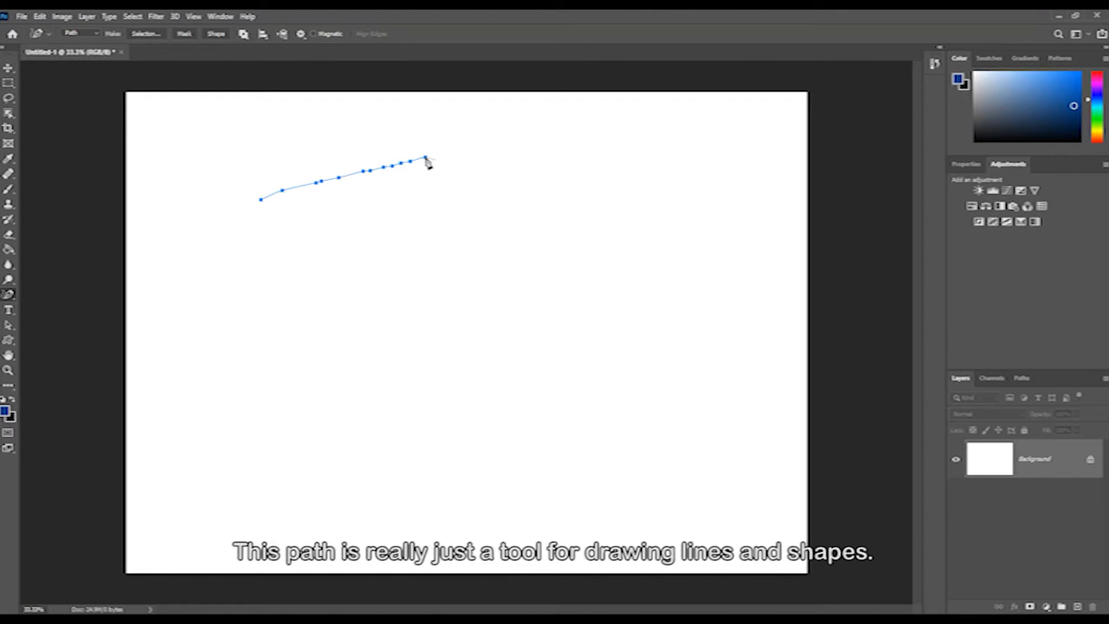
pyautogui.moveTo(316, 278)
pyautogui.mouseDown()
pyautogui.moveTo(370, 246)
pyautogui.moveTo(493, 250)
pyautogui.moveTo(484, 338)
pyautogui.moveTo(412, 374)
pyautogui.moveTo(341, 352)
pyautogui.moveTo(317, 277)
pyautogui.mouseUp()
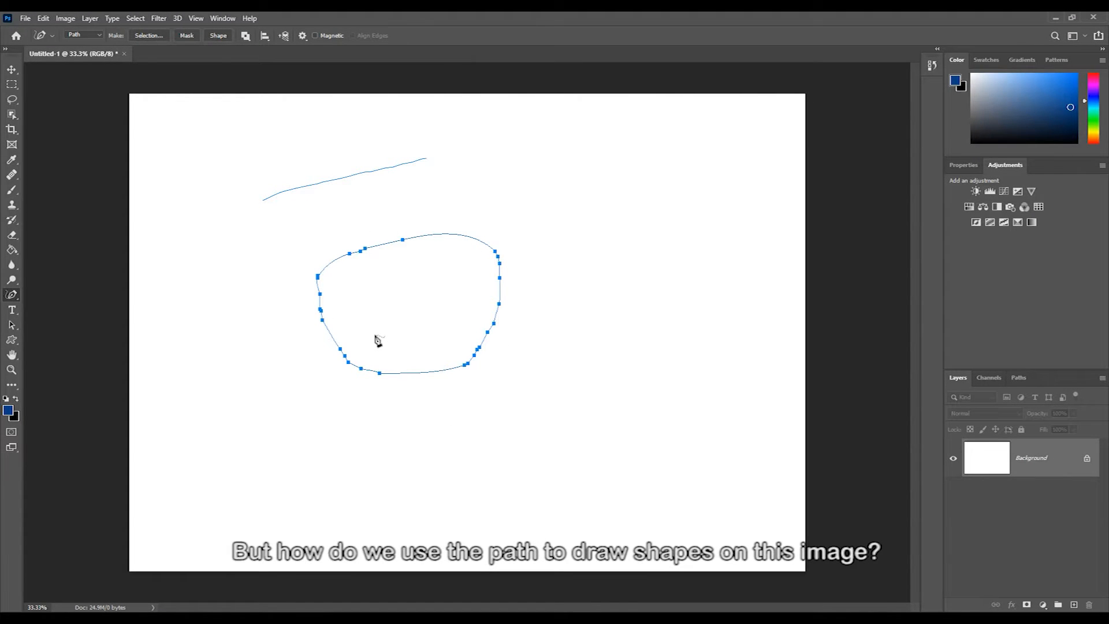
# Stroke the closed loop subpath with the Brush in the current blue foreground color, without simulated pressure
pyautogui.rightClick(404, 240)
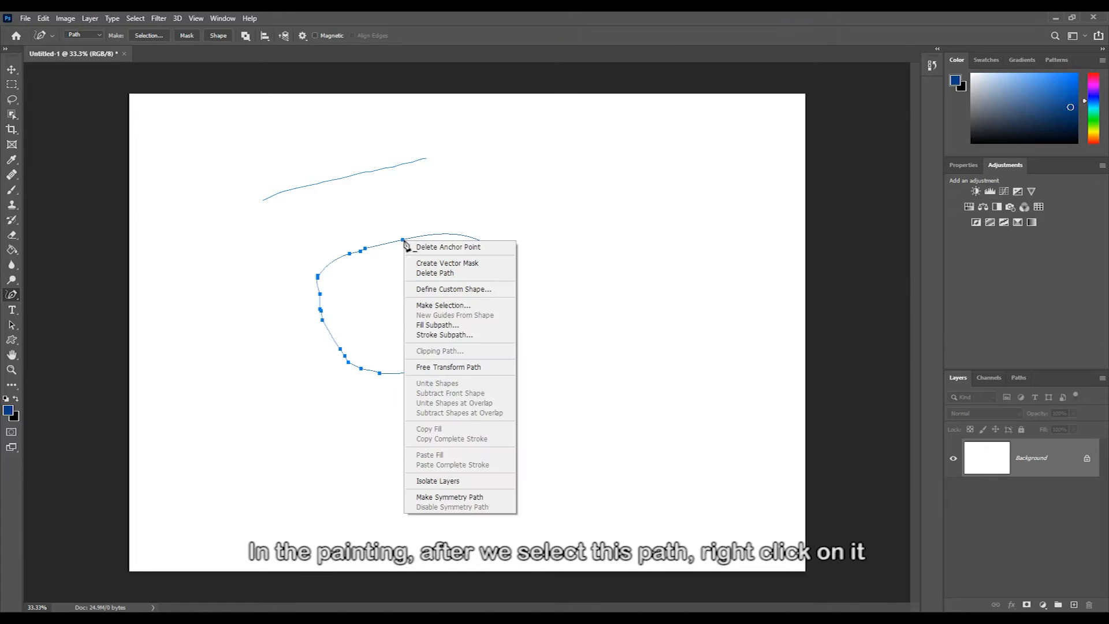
pyautogui.click(436, 333)
pyautogui.click(598, 199)
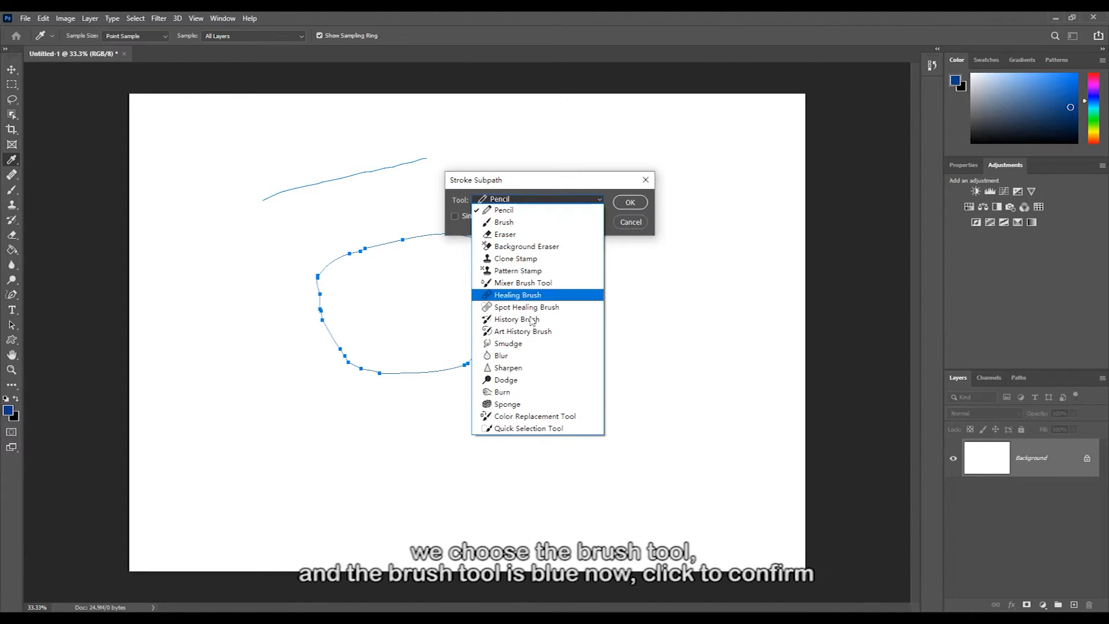
pyautogui.click(516, 222)
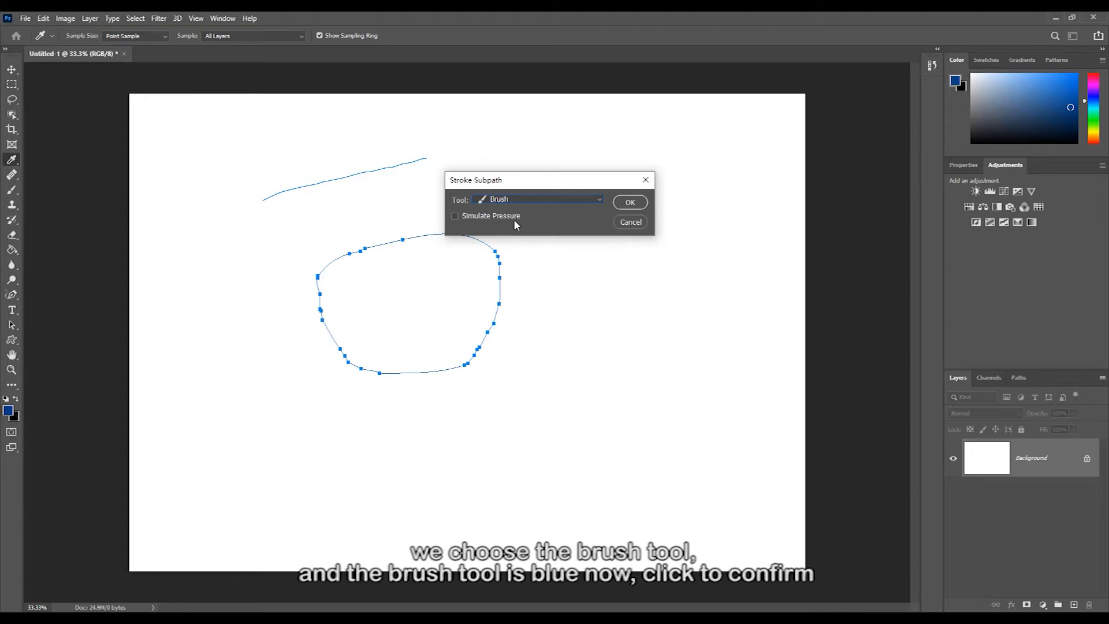
pyautogui.click(628, 203)
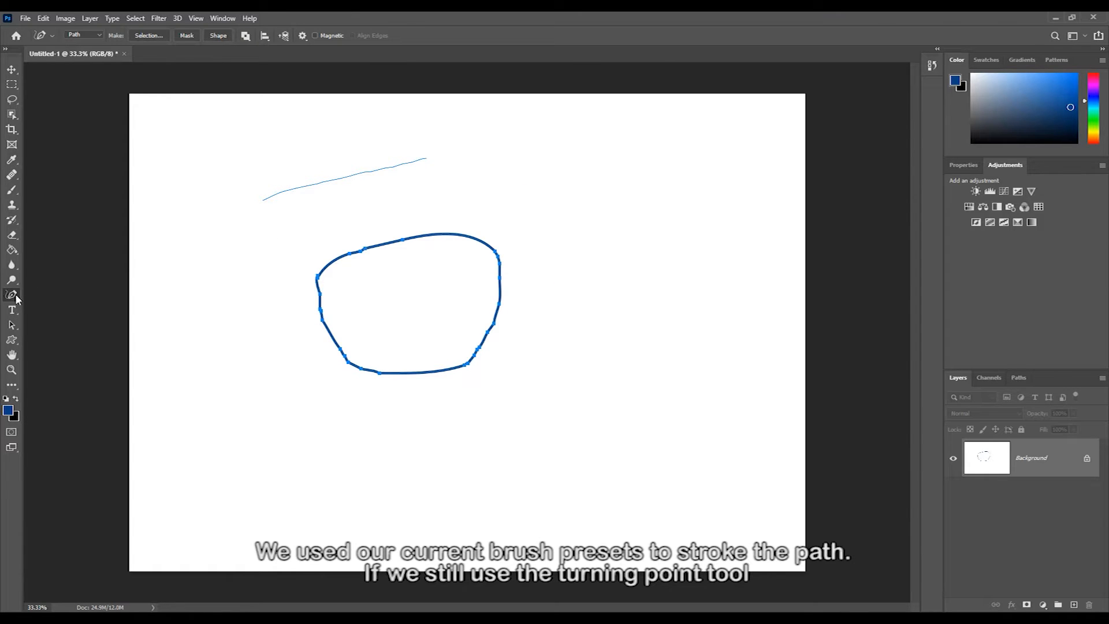
# Switch to the Convert Point Tool and fill the closed loop subpath with a custom green color
pyautogui.rightClick(16, 298)
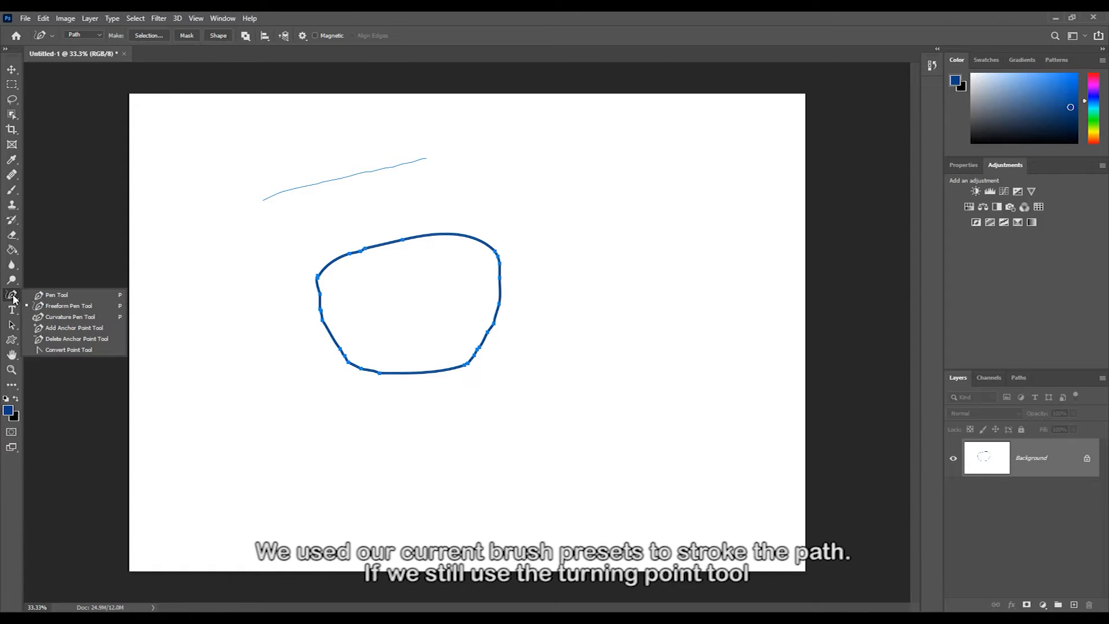
pyautogui.click(49, 350)
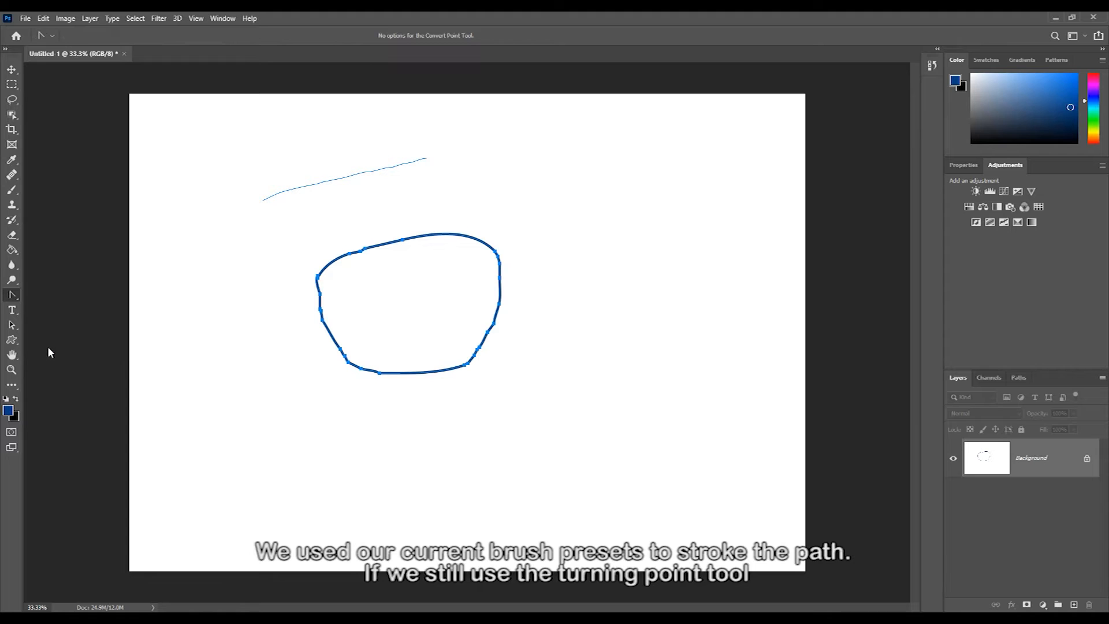
pyautogui.rightClick(318, 277)
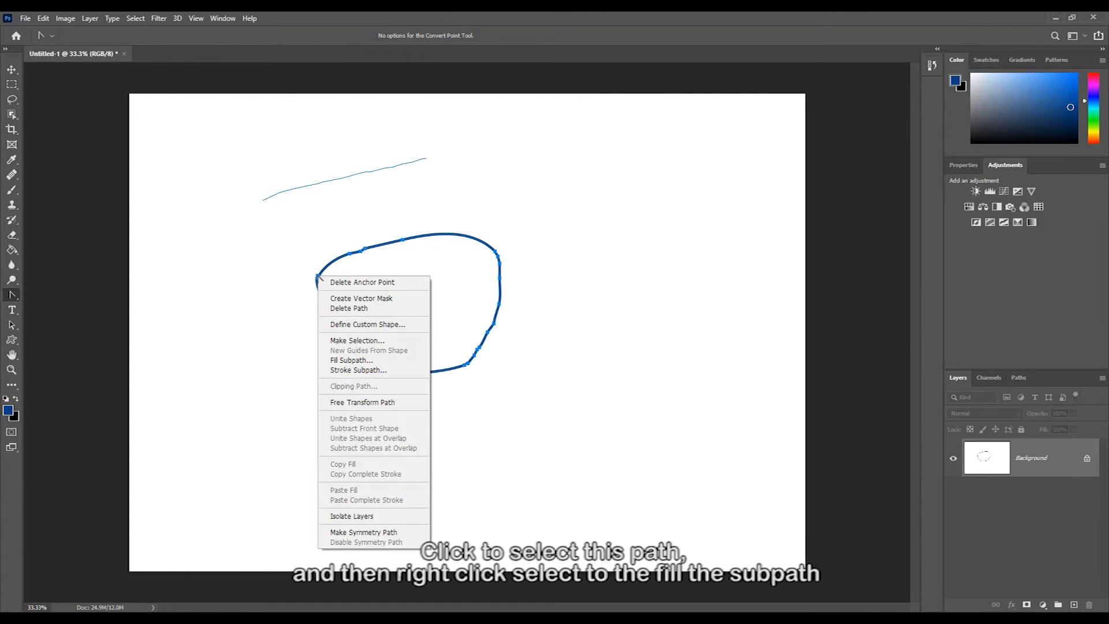
pyautogui.click(351, 360)
pyautogui.click(575, 173)
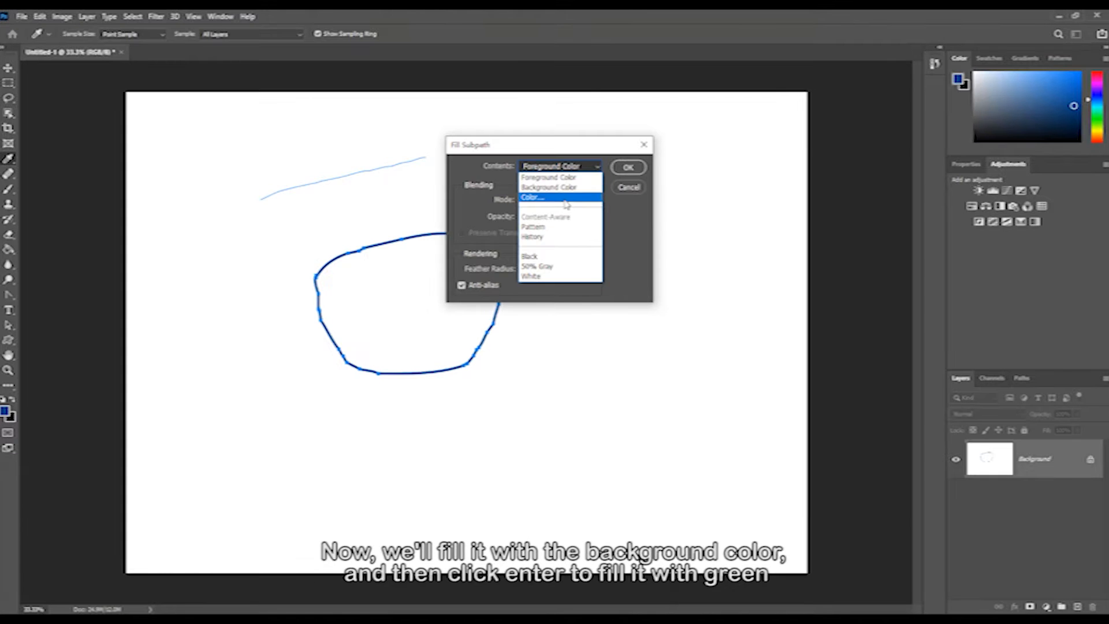
pyautogui.click(564, 201)
pyautogui.moveTo(439, 224); pyautogui.dragTo(442, 258)
pyautogui.click(375, 169)
pyautogui.click(508, 163)
pyautogui.click(630, 168)
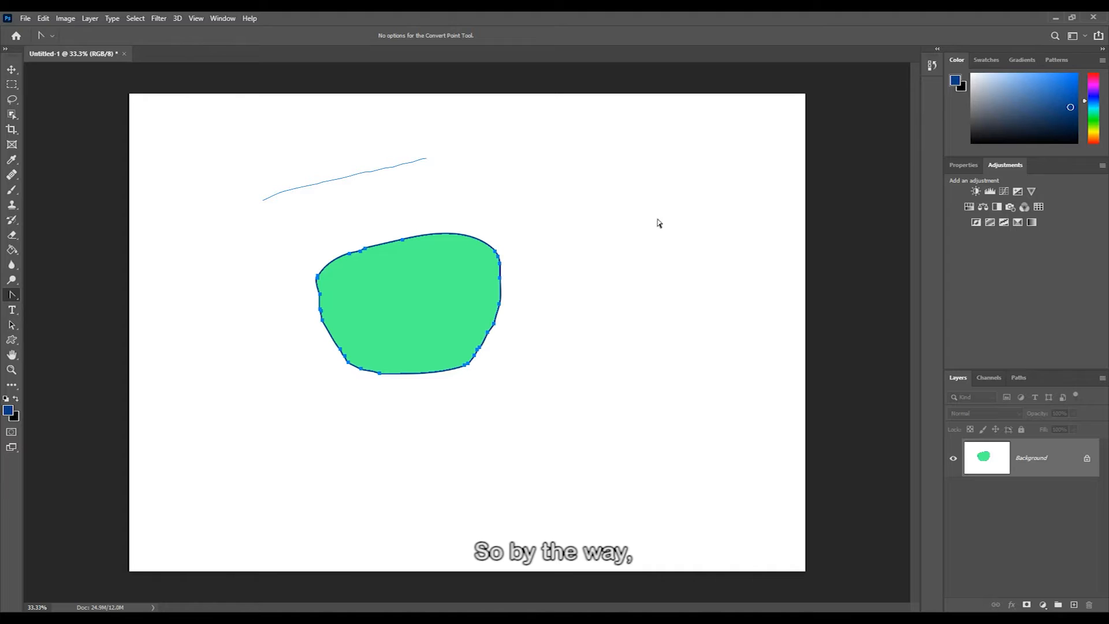
# Show the document's history and lengthen its list so that every recorded state fits
pyautogui.click(932, 66)
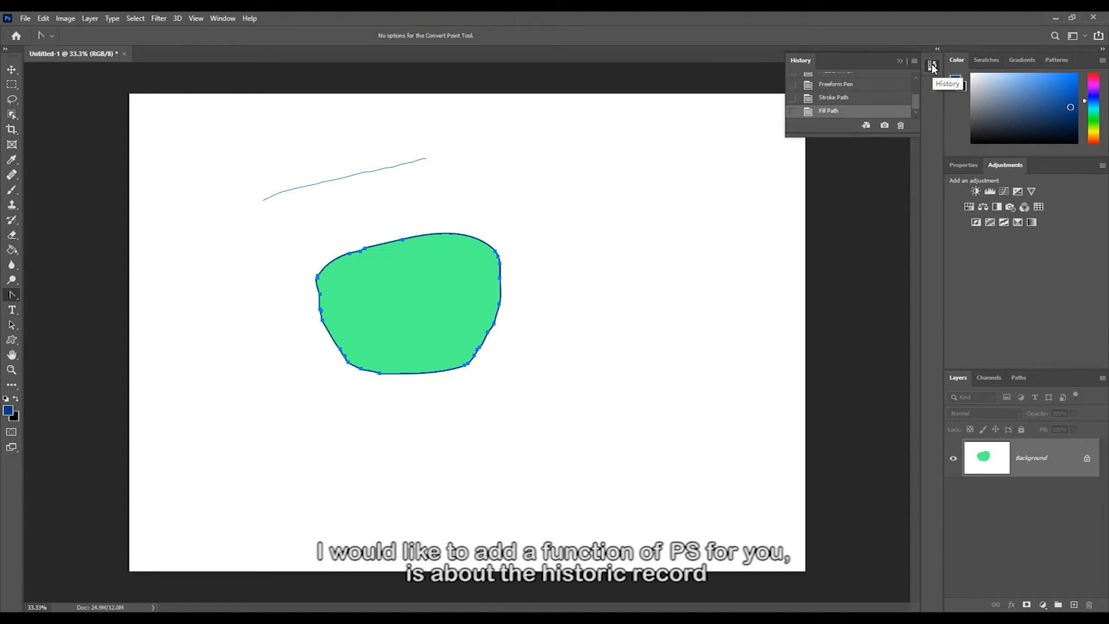
pyautogui.scroll(3, 891, 94)
pyautogui.scroll(-3, 894, 95)
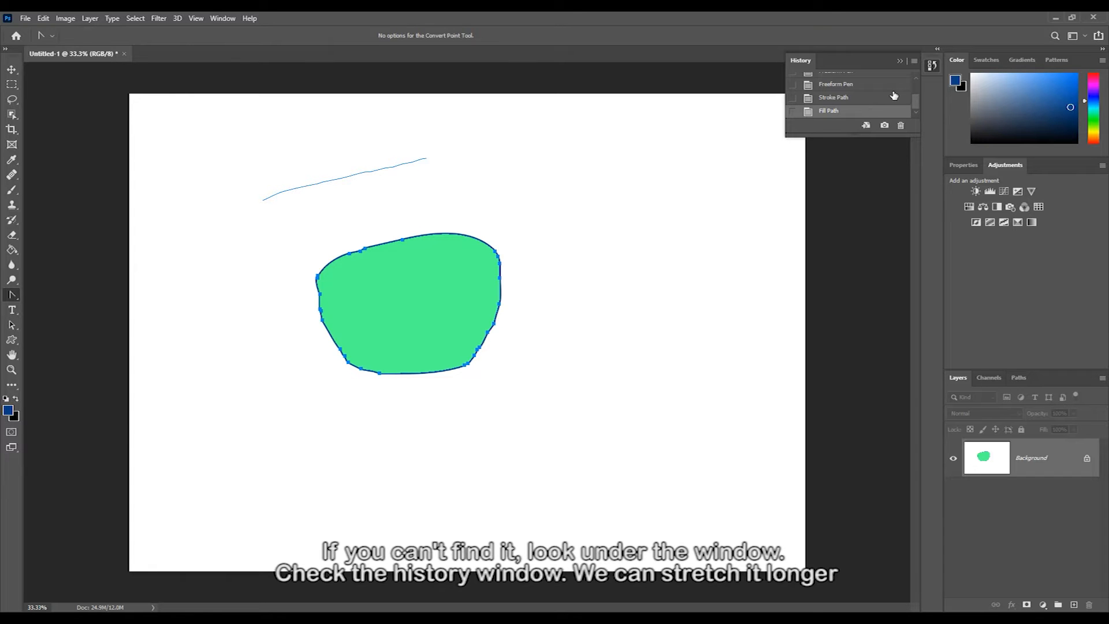
pyautogui.click(222, 19)
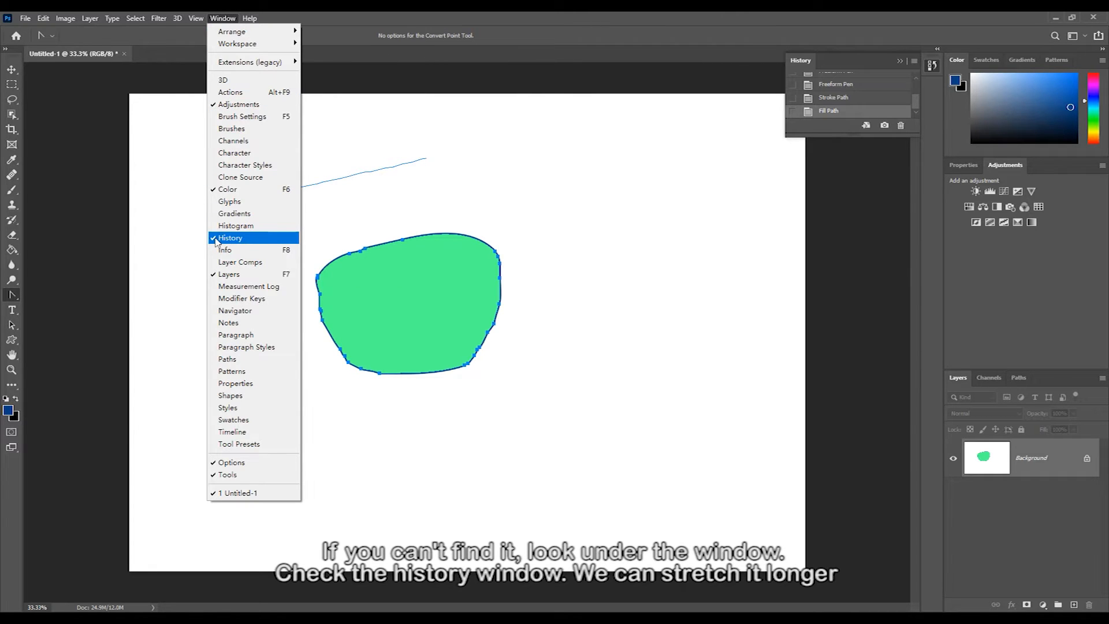
pyautogui.moveTo(836, 137); pyautogui.dragTo(834, 211)
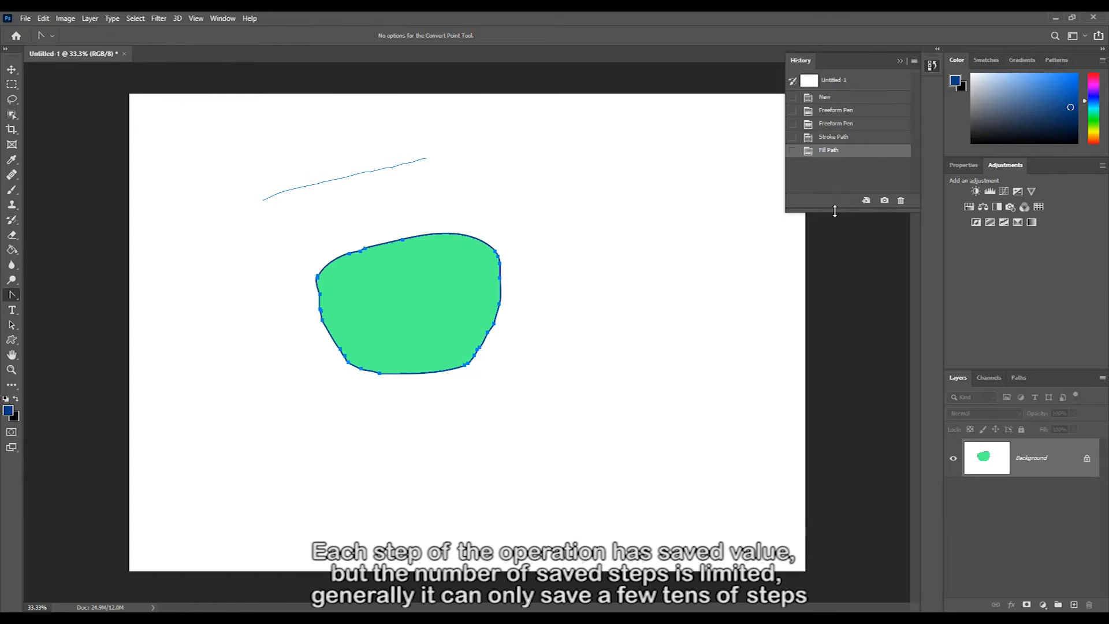
# Step back through the recorded history states, revert the document to the New state and collapse the history list
pyautogui.click(838, 138)
pyautogui.click(837, 125)
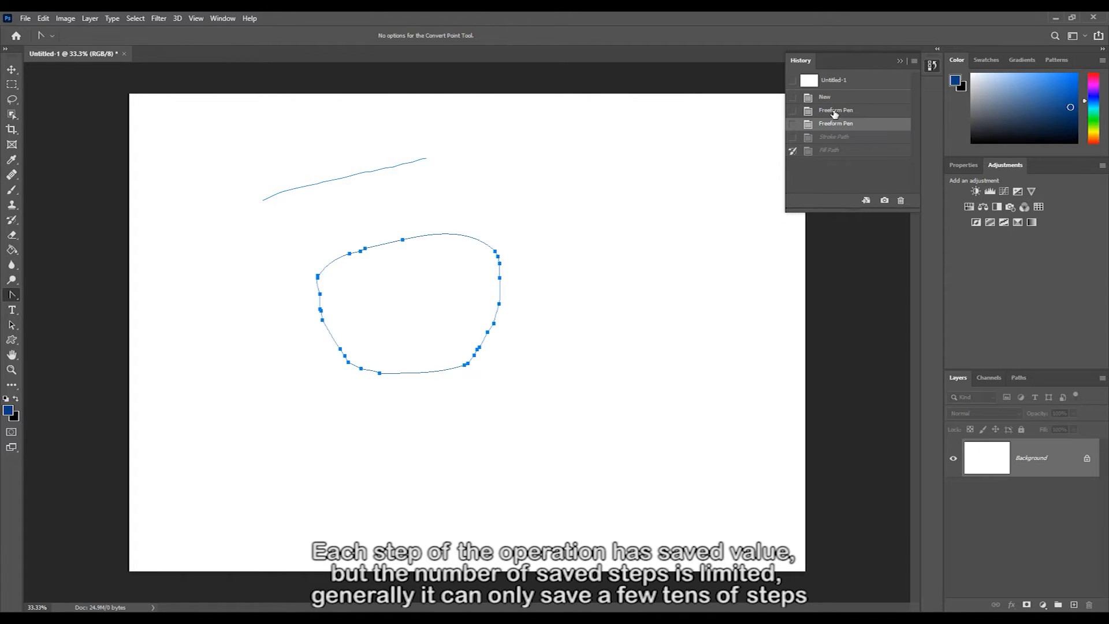
pyautogui.click(835, 112)
pyautogui.click(832, 98)
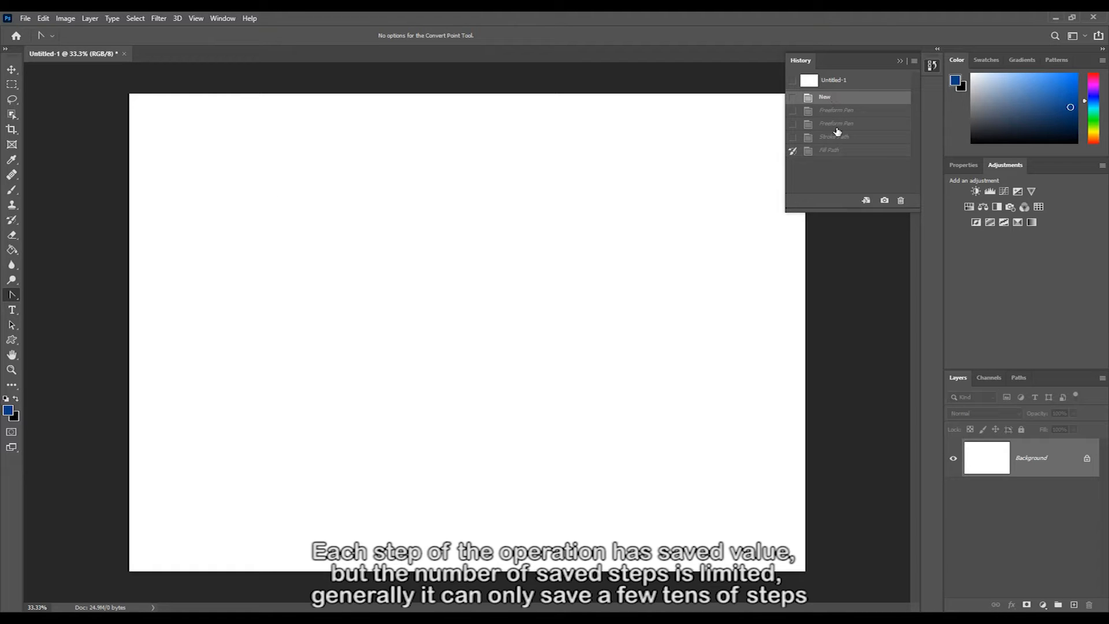
pyautogui.click(840, 152)
pyautogui.click(840, 98)
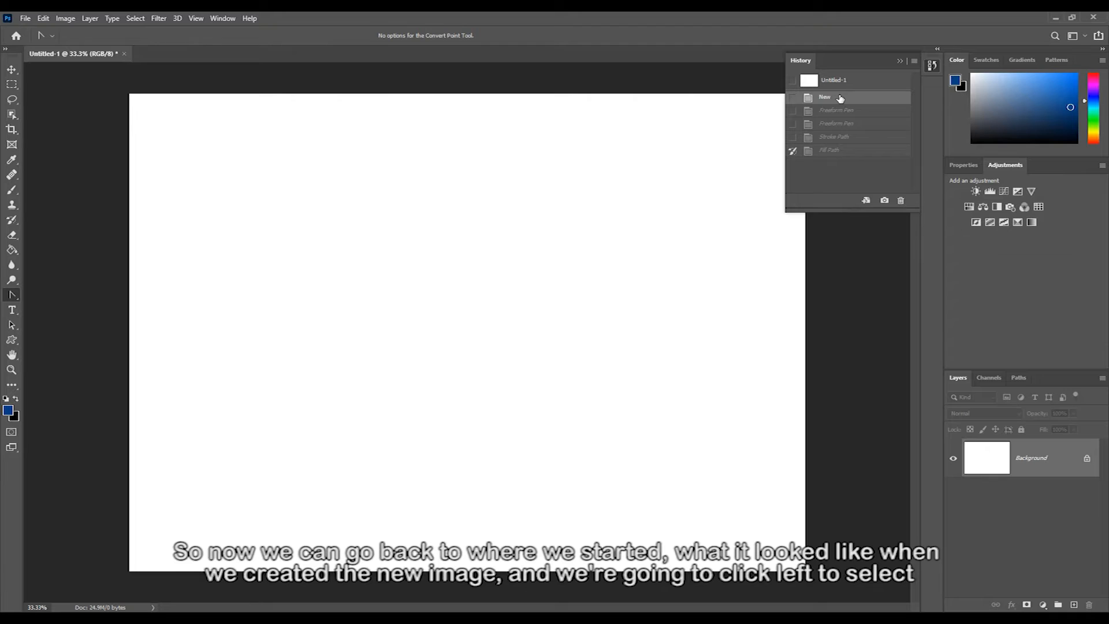
pyautogui.click(901, 61)
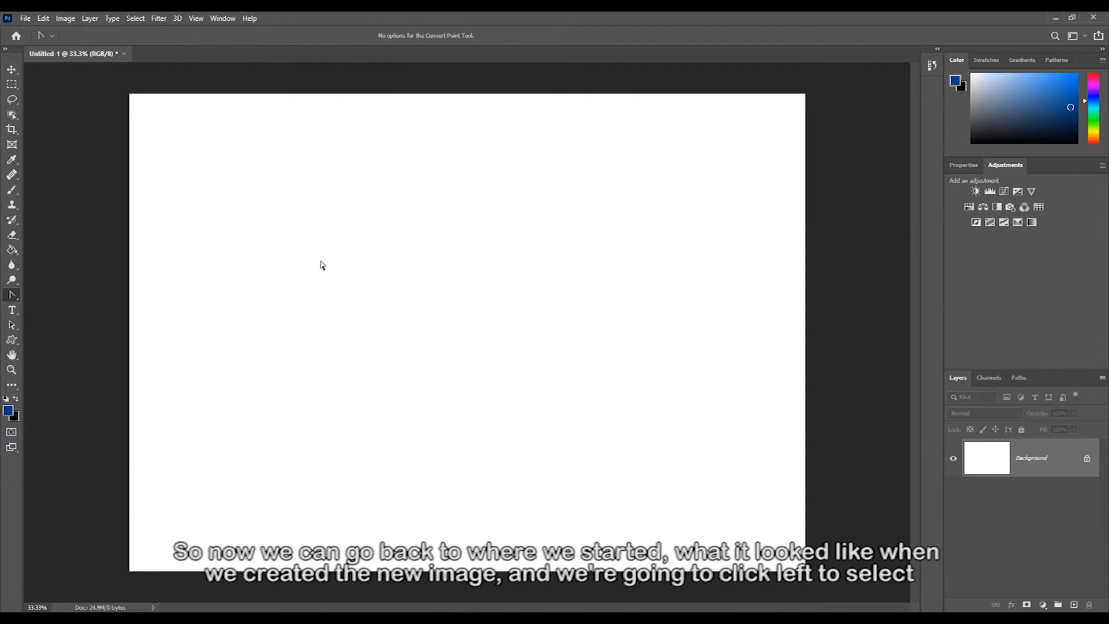
# Draw a blue square with the Rectangle Tool left of the canvas center and enlarge it proportionally to about 7.87 cm
pyautogui.click(8, 344)
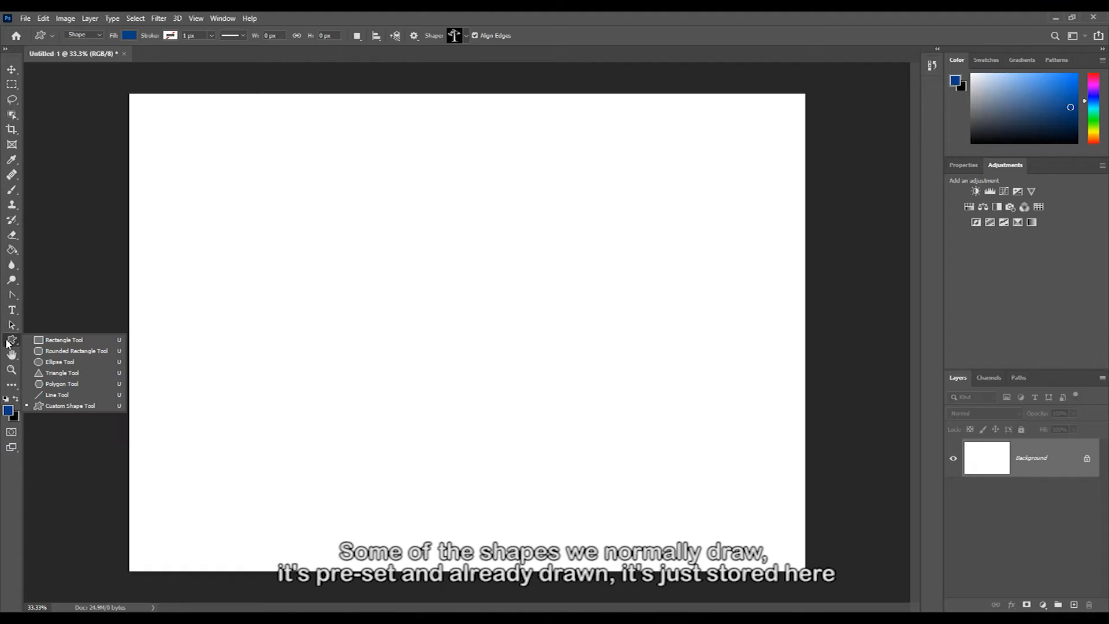
pyautogui.click(74, 341)
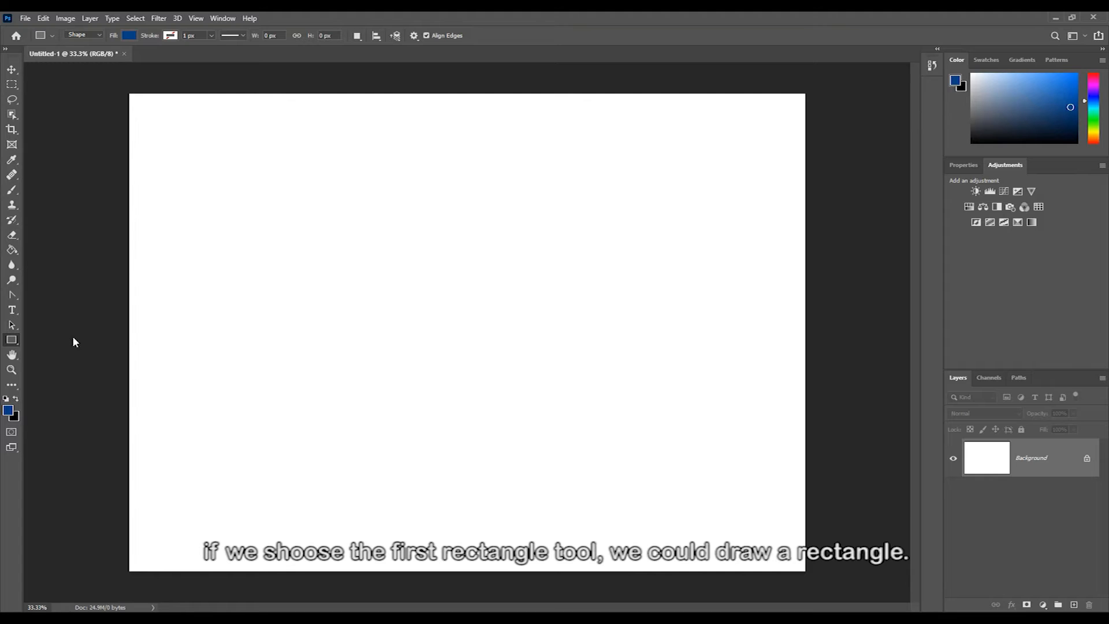
pyautogui.moveTo(259, 218); pyautogui.dragTo(468, 374)
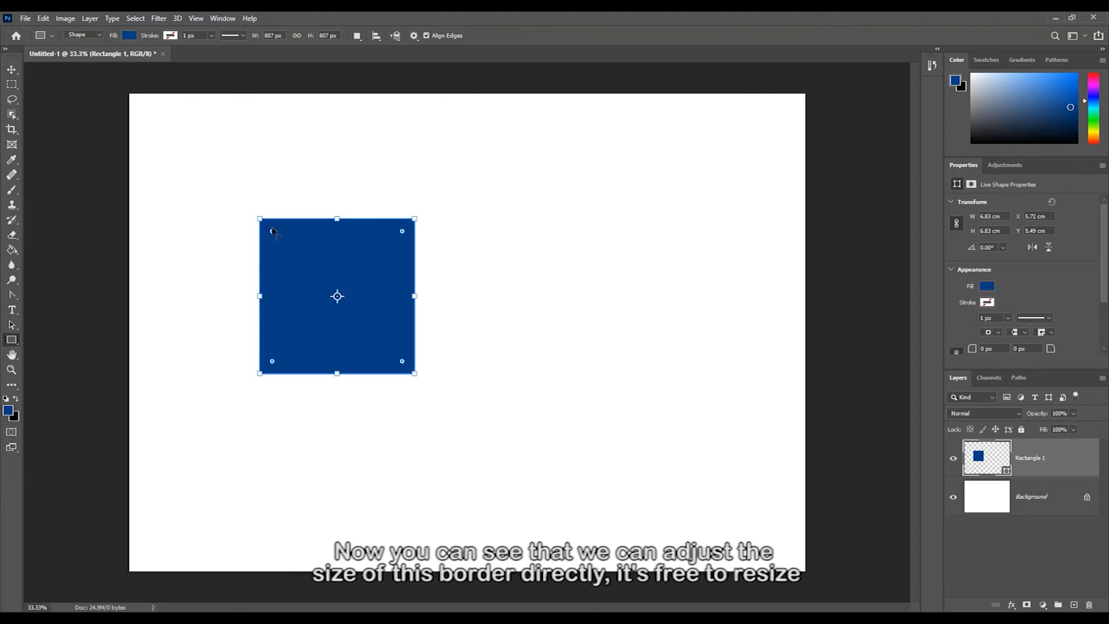
pyautogui.moveTo(259, 217); pyautogui.dragTo(231, 176)
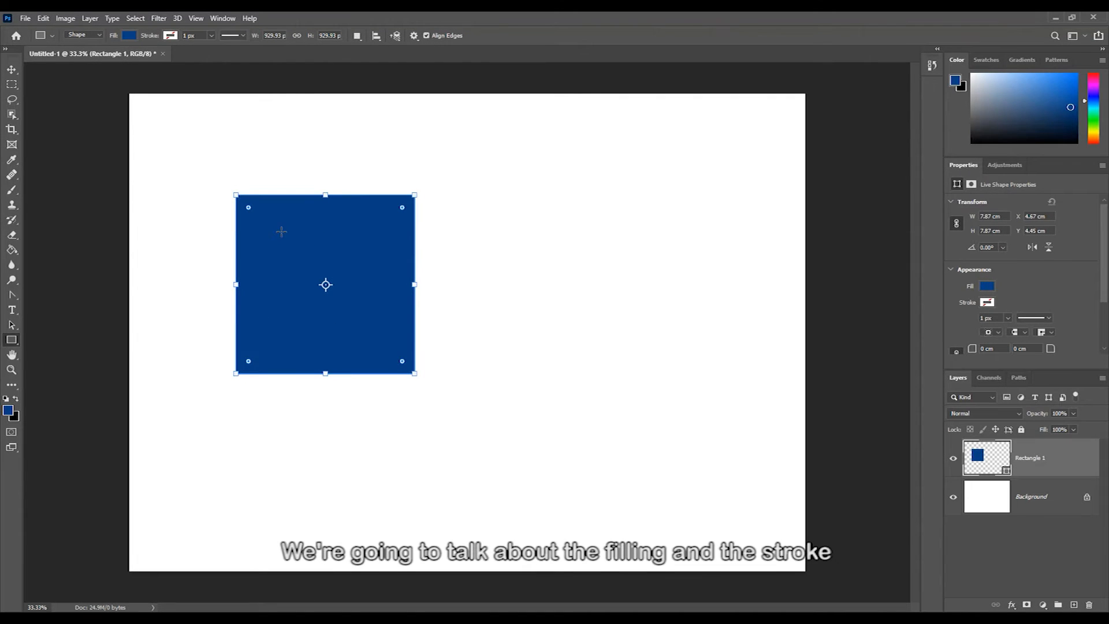
pyautogui.click(129, 36)
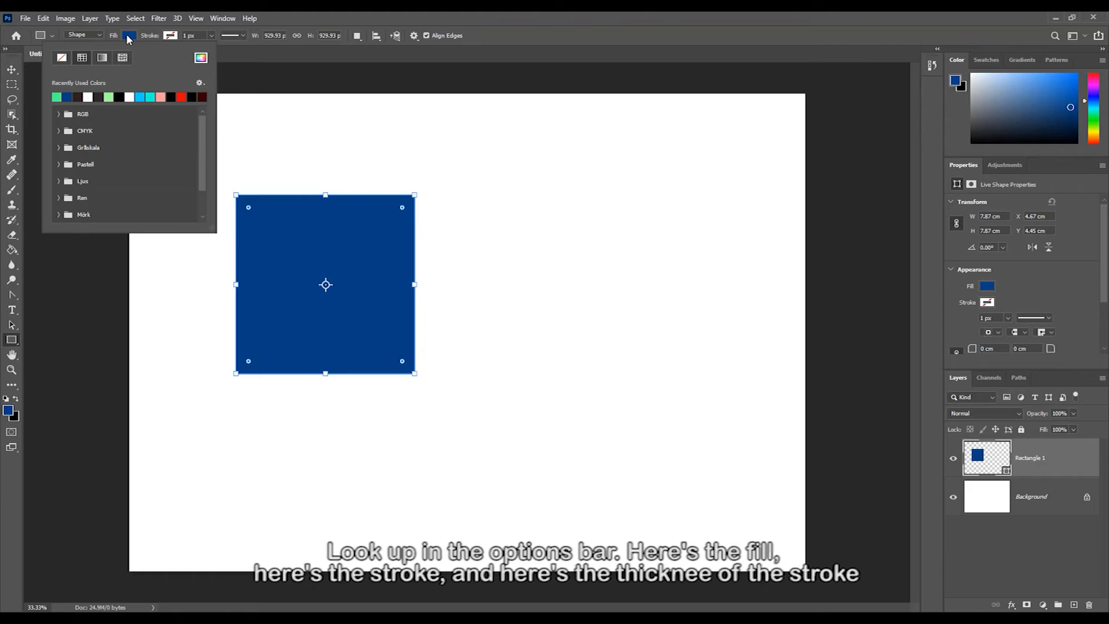
pyautogui.click(169, 35)
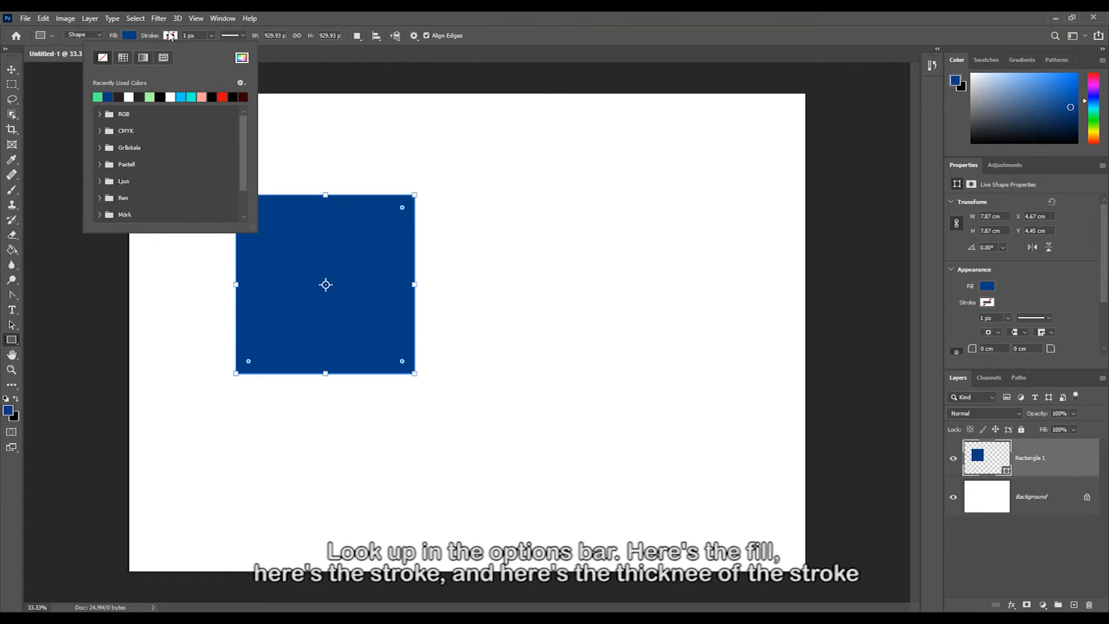
pyautogui.click(170, 36)
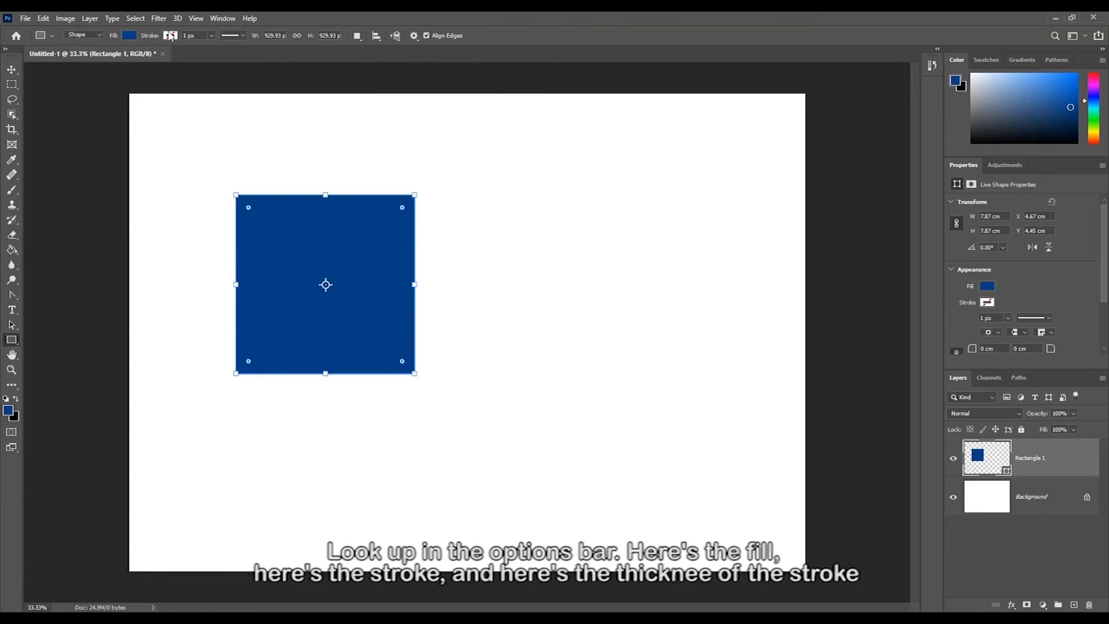
pyautogui.click(242, 36)
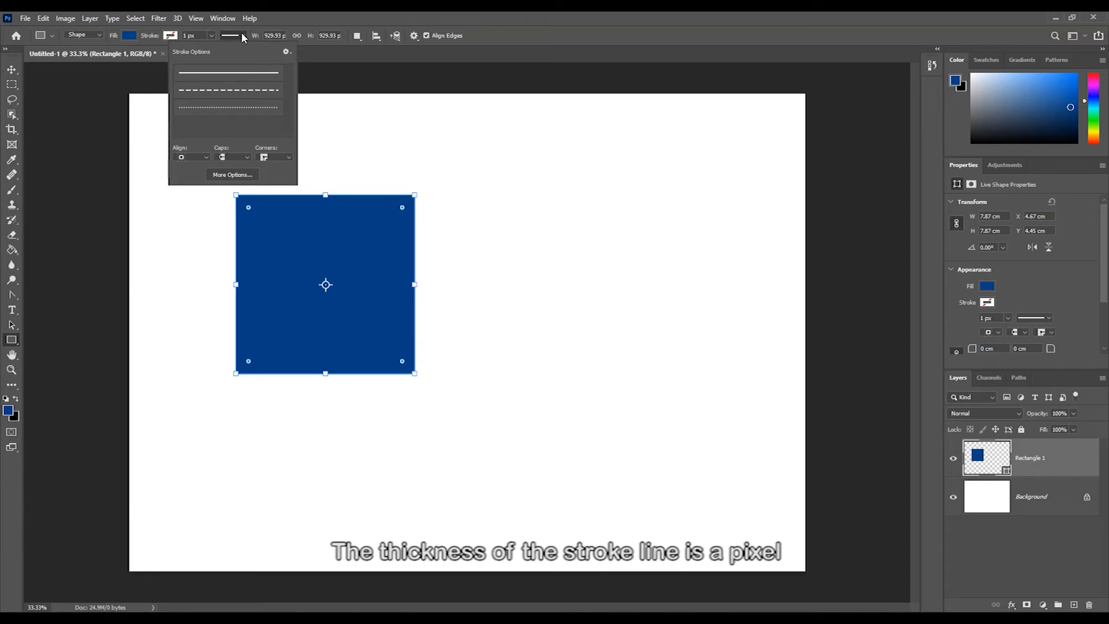
pyautogui.click(243, 36)
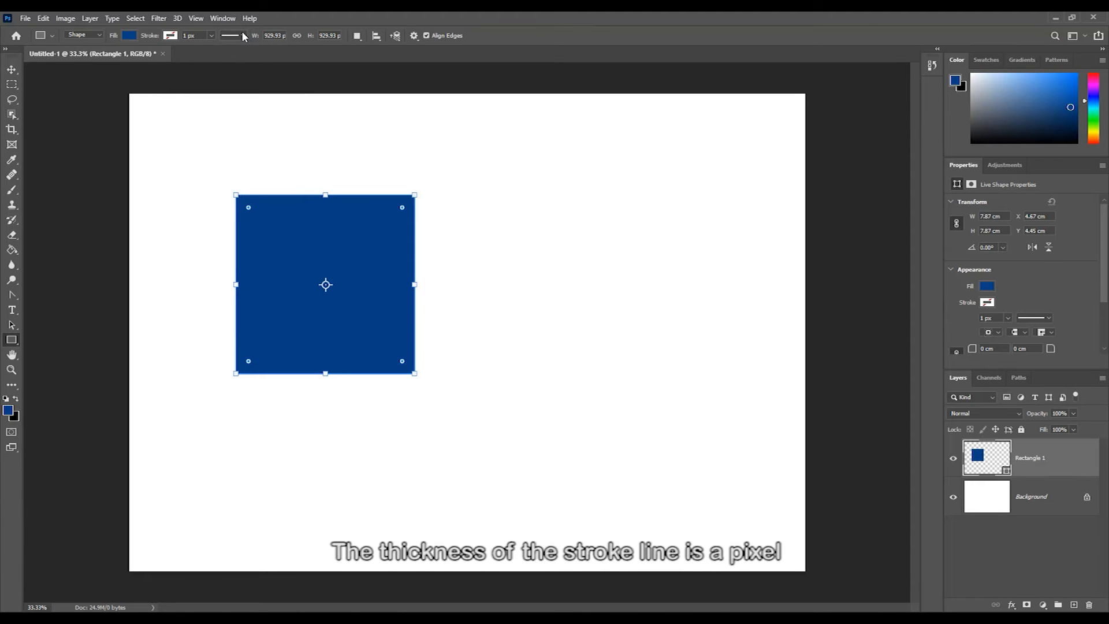
# Give the blue square a stroke in a custom bright yellow color
pyautogui.click(170, 36)
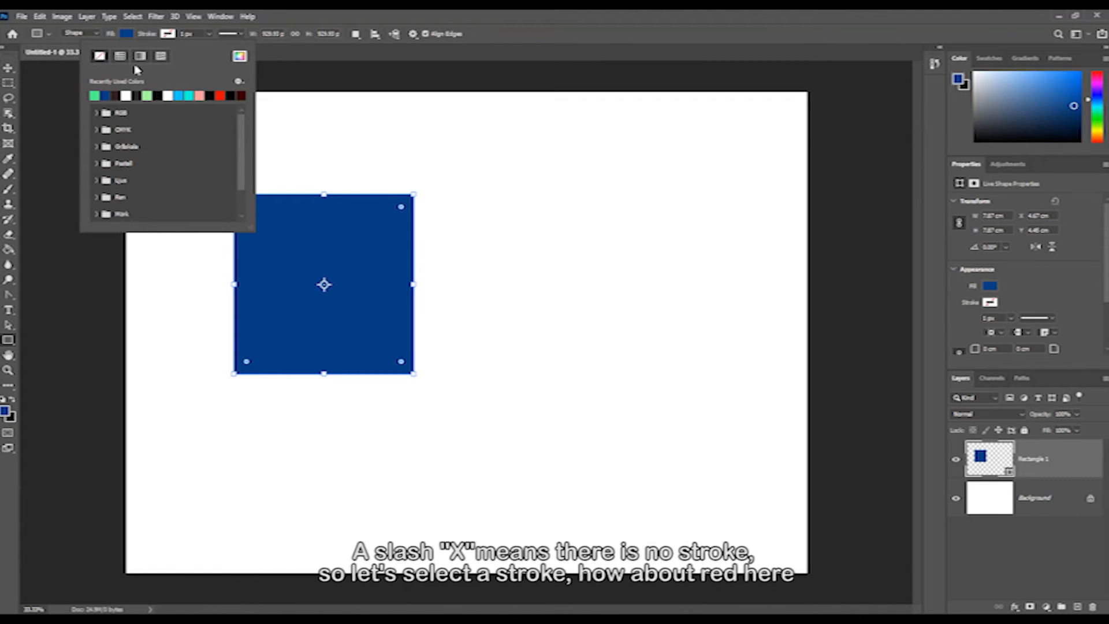
pyautogui.click(220, 96)
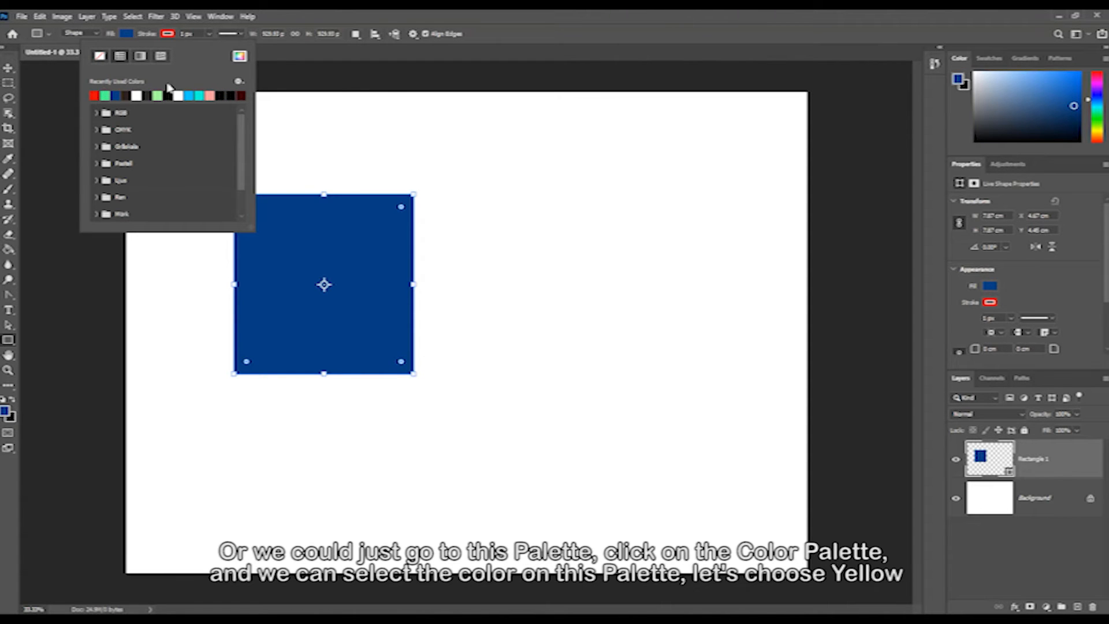
pyautogui.click(239, 56)
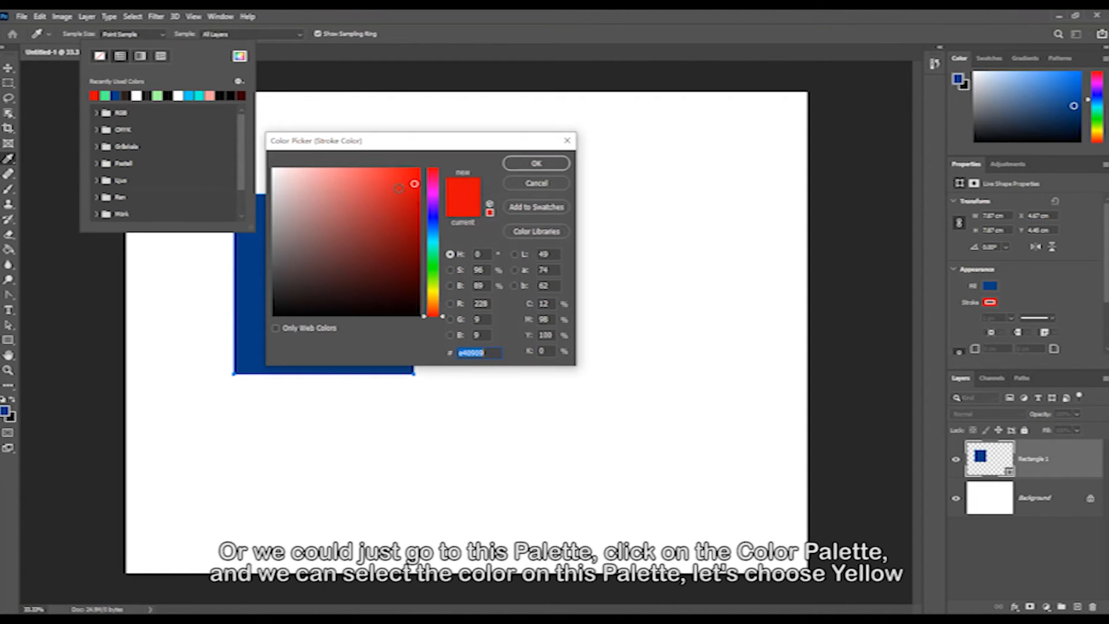
pyautogui.moveTo(383, 204); pyautogui.dragTo(422, 163)
pyautogui.moveTo(442, 319); pyautogui.dragTo(444, 294)
pyautogui.click(528, 164)
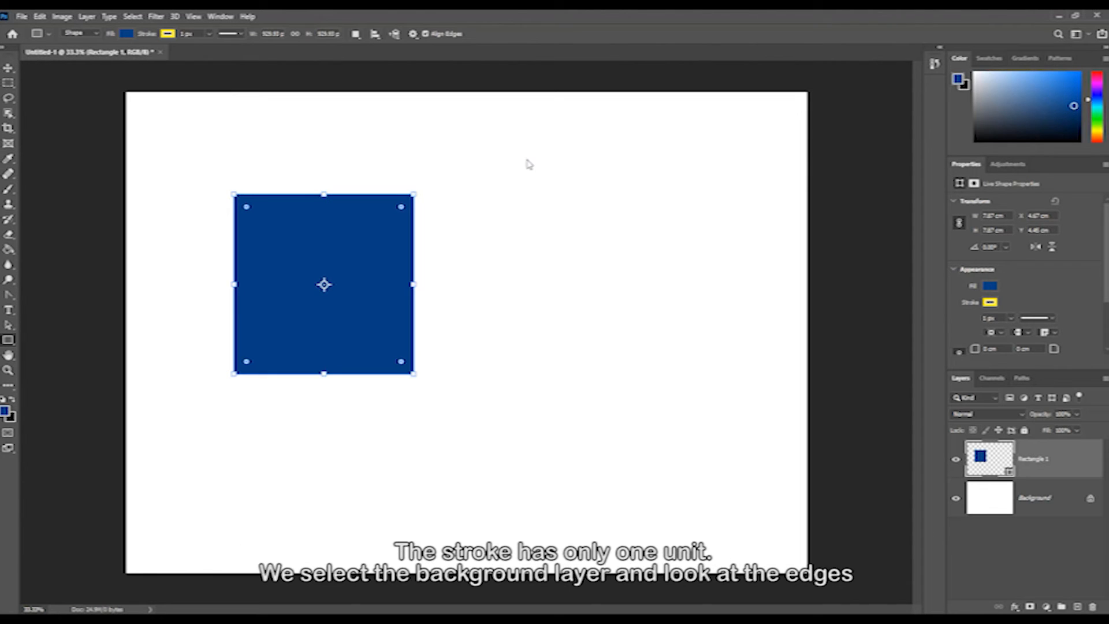
# Examine the thin yellow stroke along the square's right edge at pixel-level magnification
pyautogui.scroll(6, 386, 243)
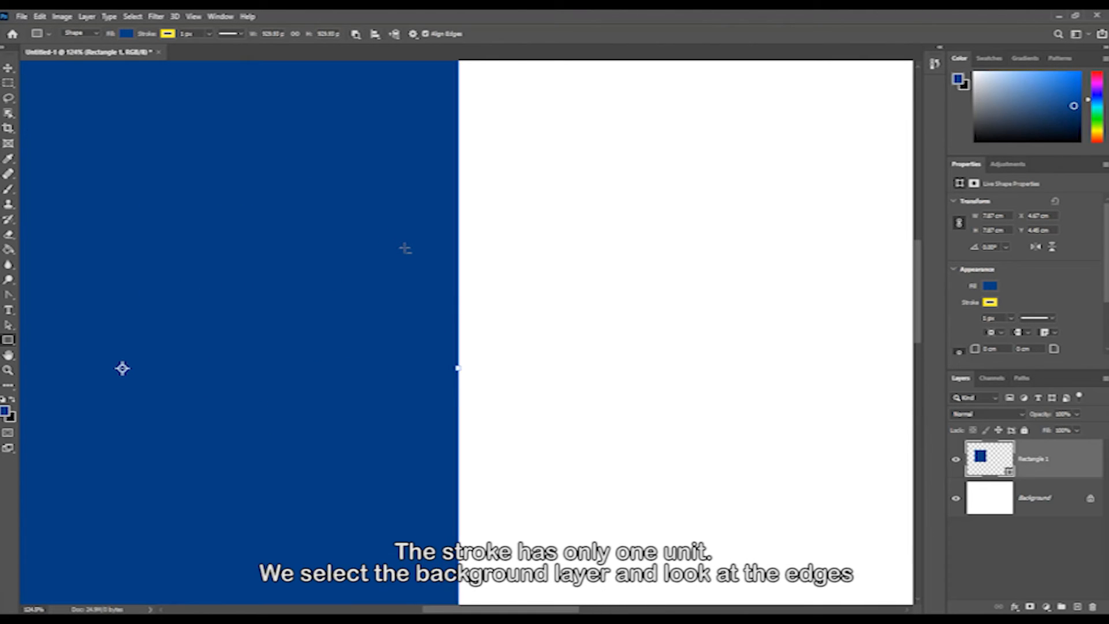
pyautogui.scroll(8, 401, 247)
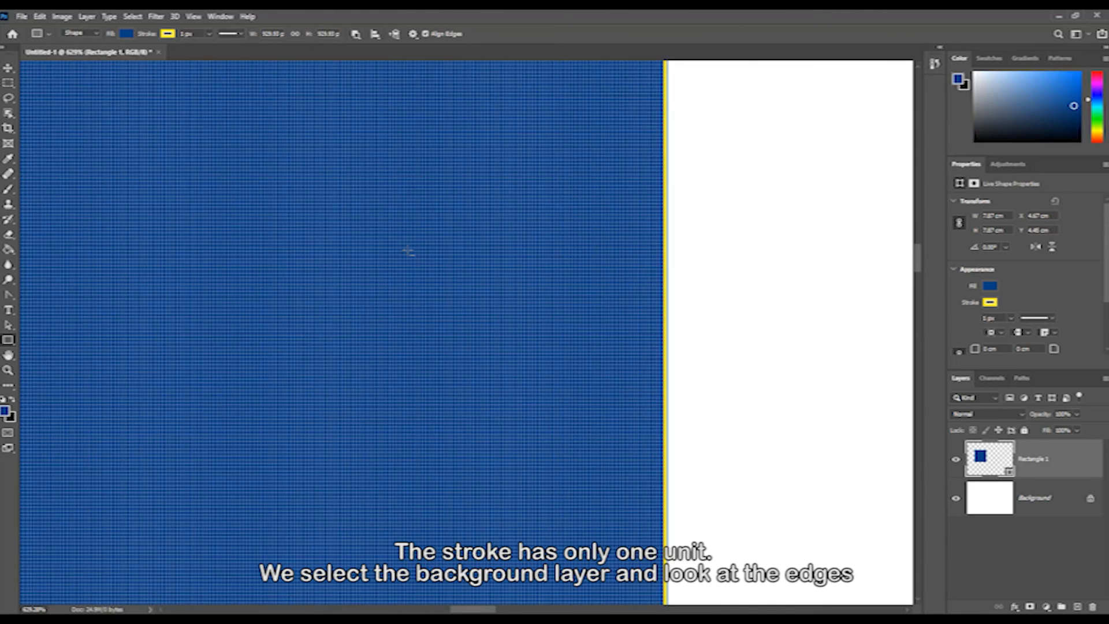
pyautogui.scroll(4, 408, 250)
pyautogui.moveTo(726, 295); pyautogui.dragTo(515, 284)
pyautogui.scroll(4, 567, 303)
pyautogui.scroll(4, 567, 303)
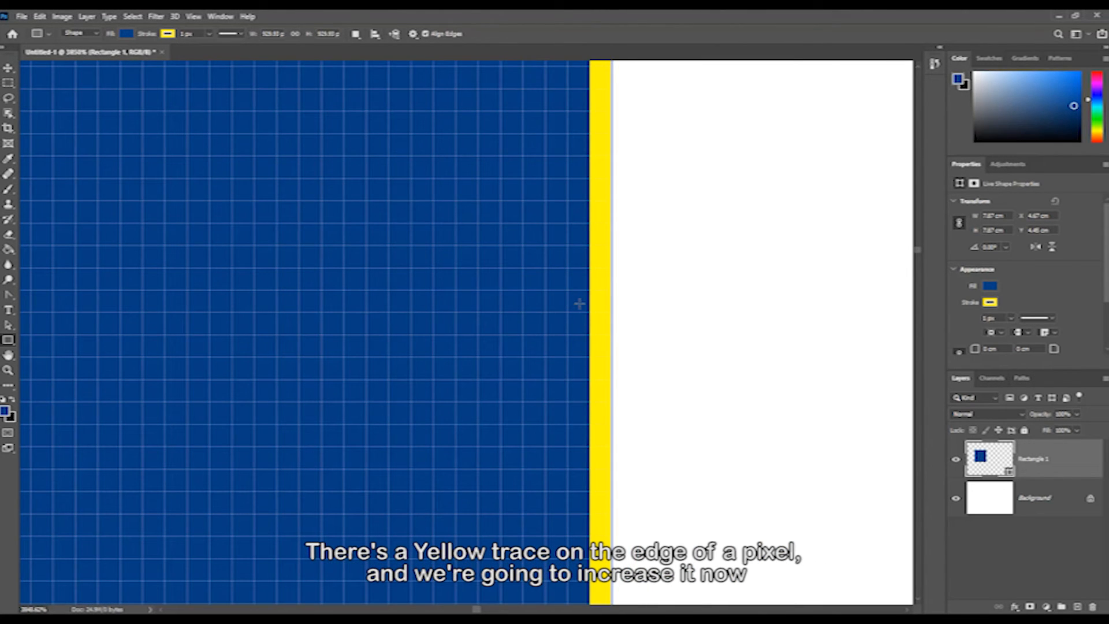
# Thicken the square's yellow stroke to about 4.68 px and try to set the width to 5 px
pyautogui.click(209, 33)
pyautogui.moveTo(203, 47); pyautogui.dragTo(209, 46)
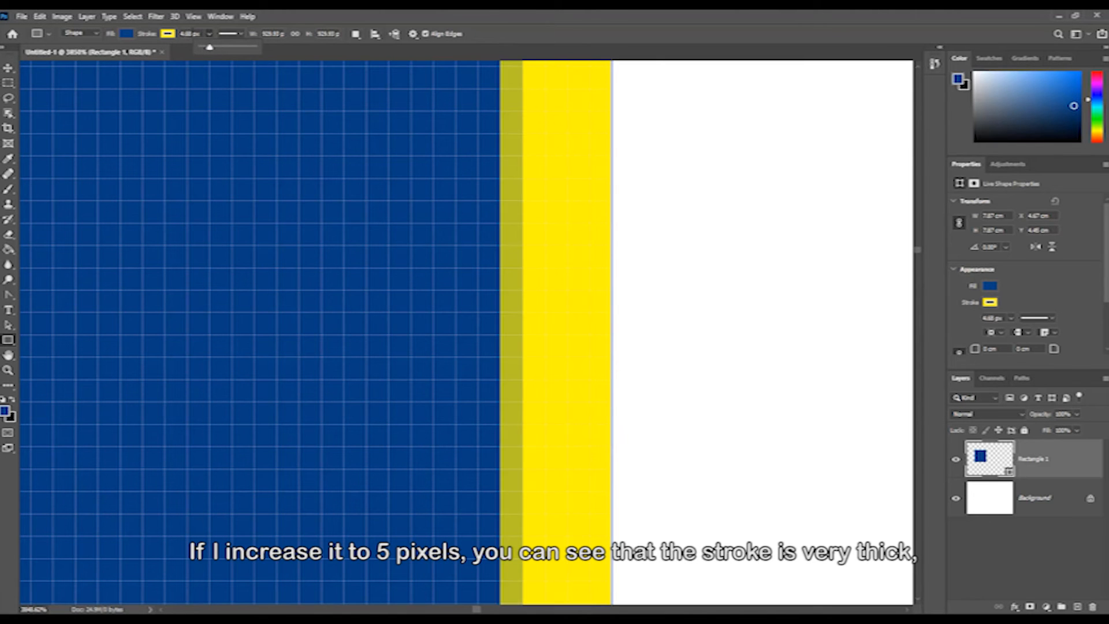
pyautogui.click(190, 34)
pyautogui.write('5')
pyautogui.press('Return')
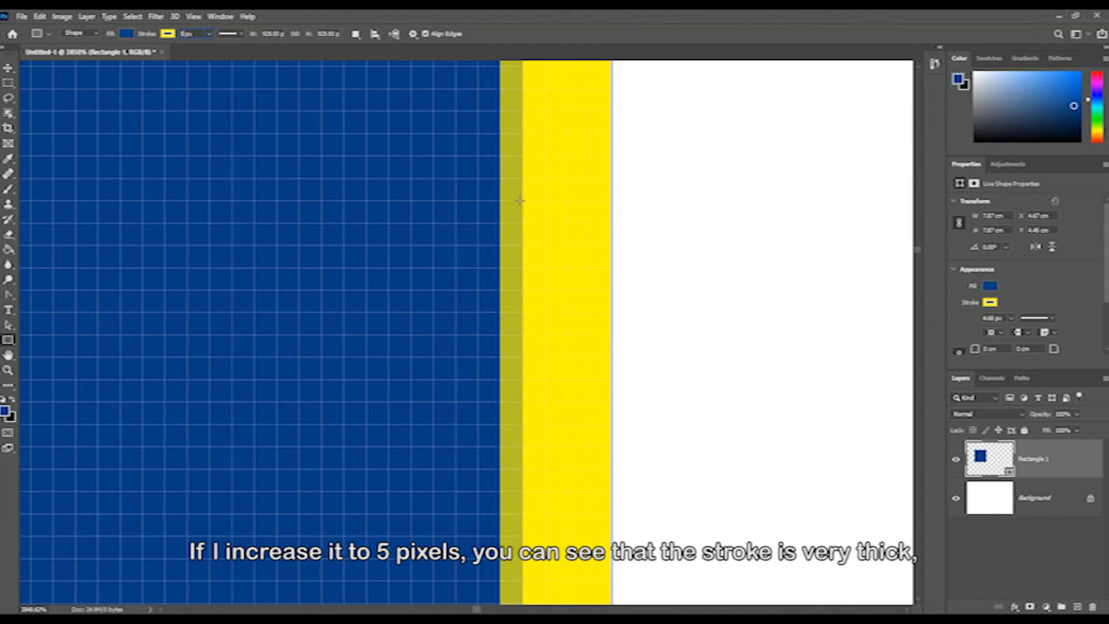
pyautogui.scroll(-20, 537, 346)
pyautogui.moveTo(475, 403); pyautogui.dragTo(491, 353)
pyautogui.scroll(1, 492, 353)
pyautogui.scroll(-3, 491, 353)
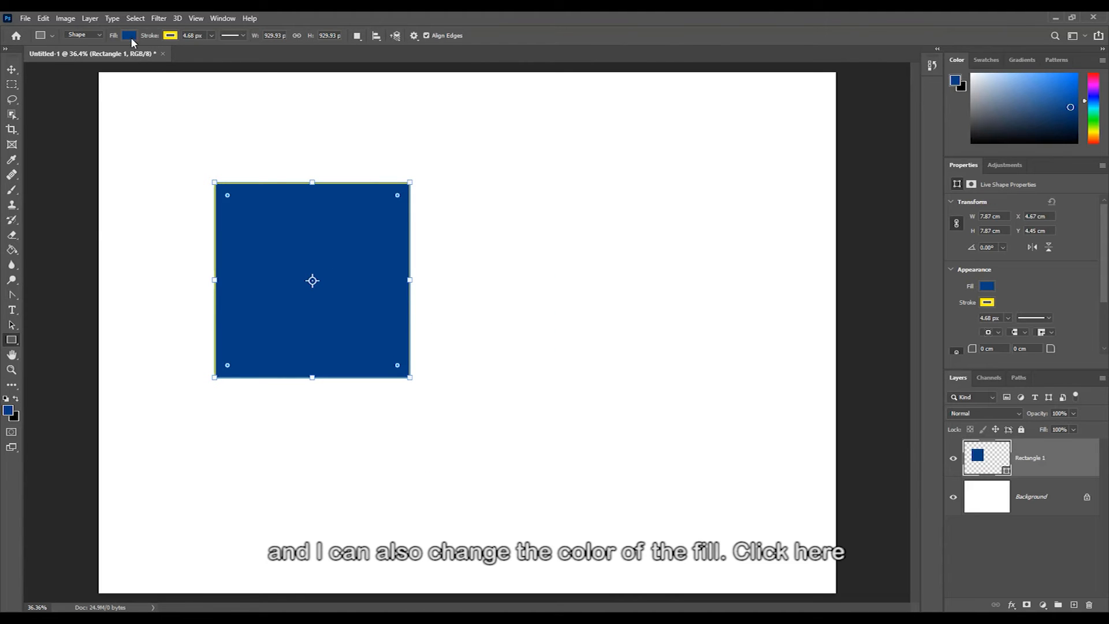
# Change the square's fill to a custom light salmon-red color
pyautogui.click(129, 37)
pyautogui.click(200, 58)
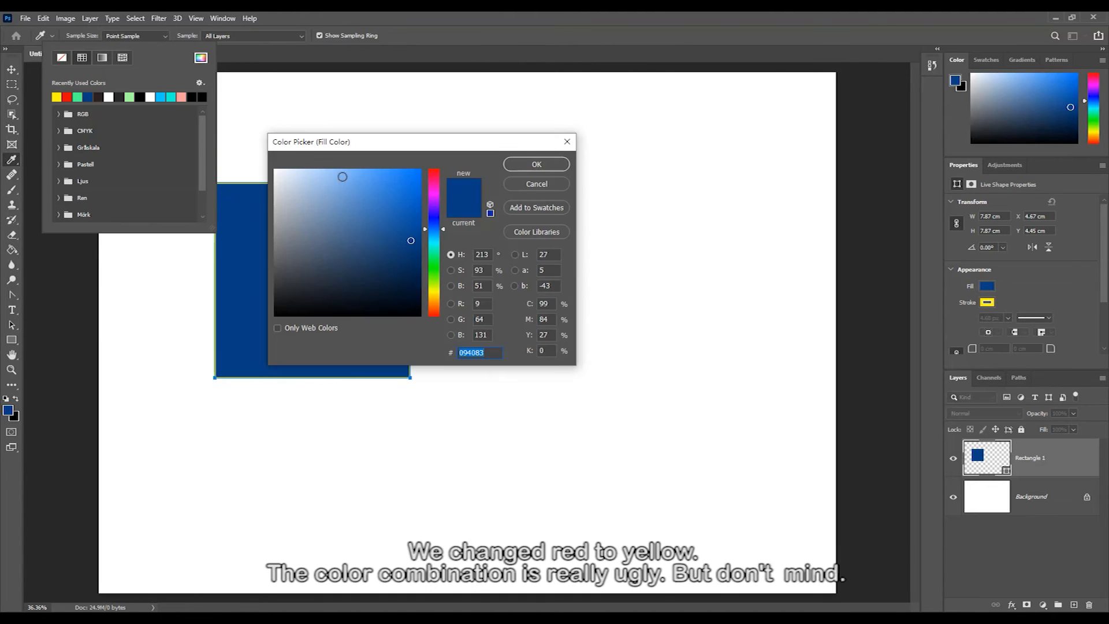
pyautogui.moveTo(442, 227); pyautogui.dragTo(441, 160)
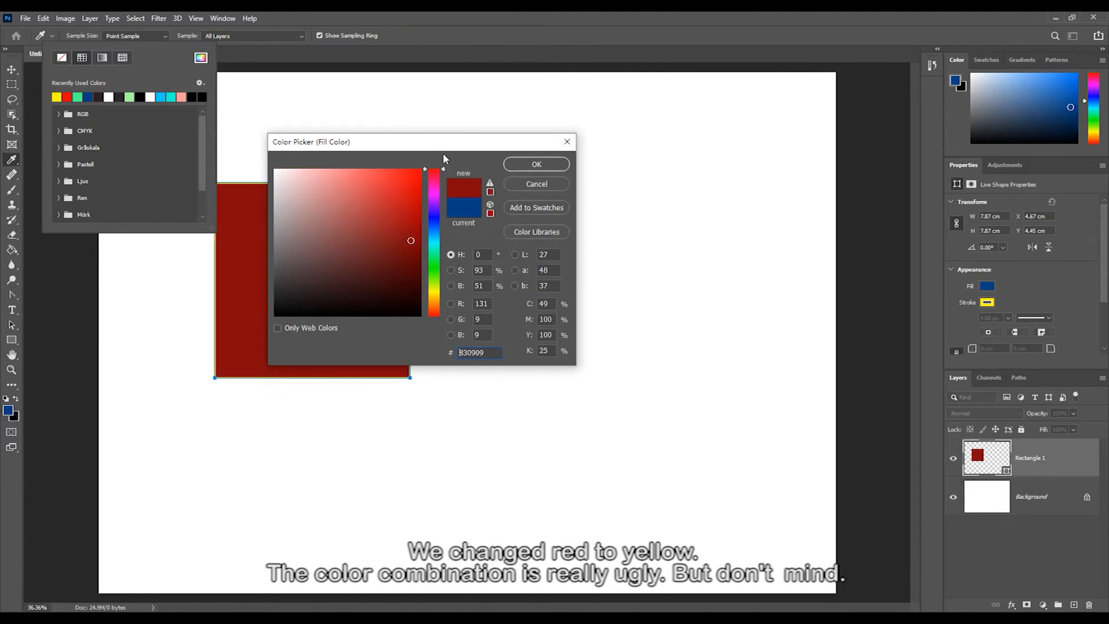
pyautogui.moveTo(411, 240); pyautogui.dragTo(350, 169)
pyautogui.click(536, 165)
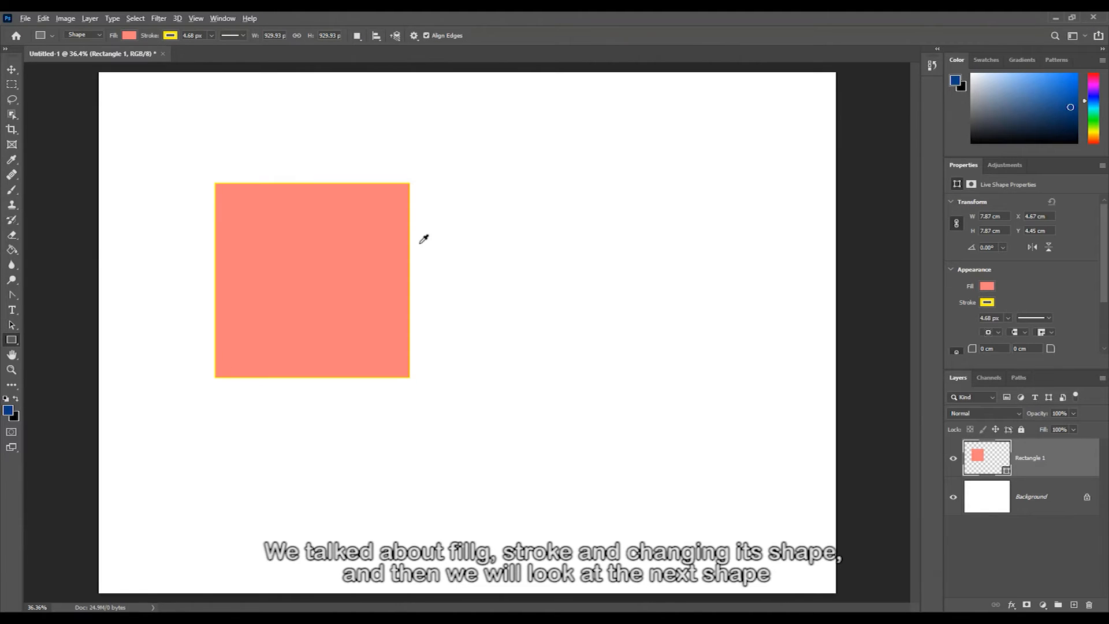
pyautogui.scroll(2, 421, 238)
pyautogui.scroll(3, 421, 243)
pyautogui.moveTo(332, 273); pyautogui.dragTo(486, 270)
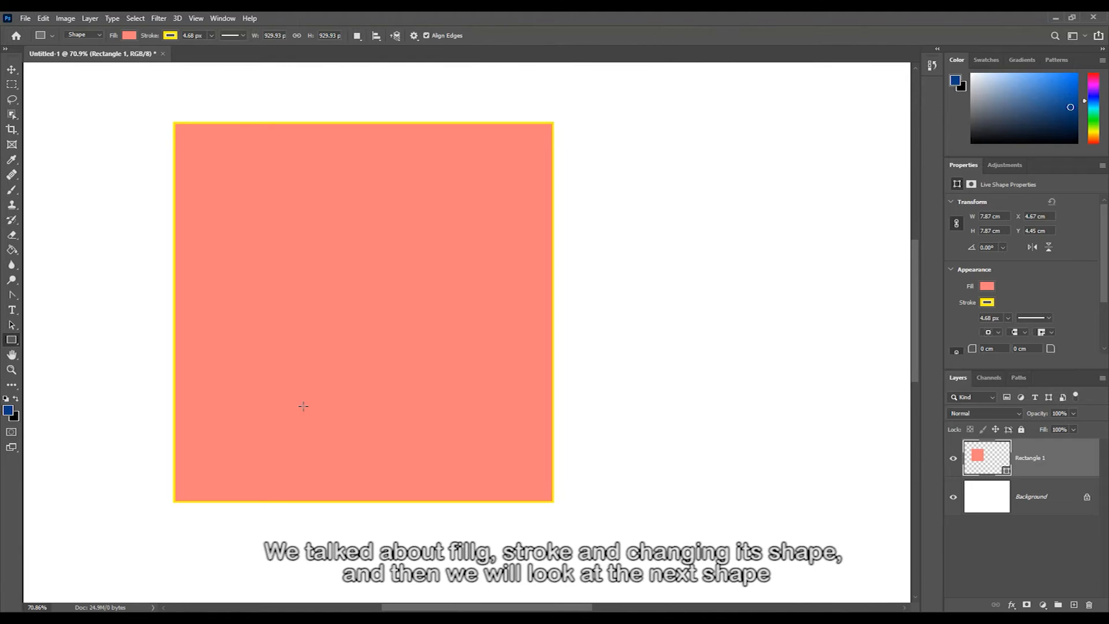
pyautogui.scroll(-5, 304, 404)
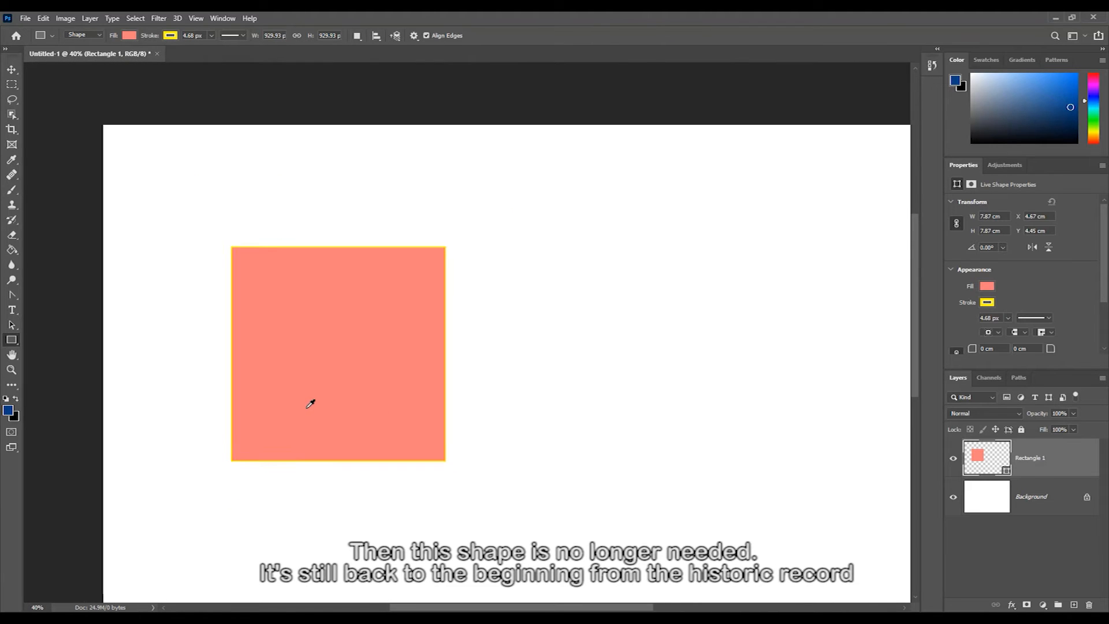
# Revert the document to the New history state to remove the square, and collapse the history list
pyautogui.click(925, 70)
pyautogui.scroll(5, 877, 102)
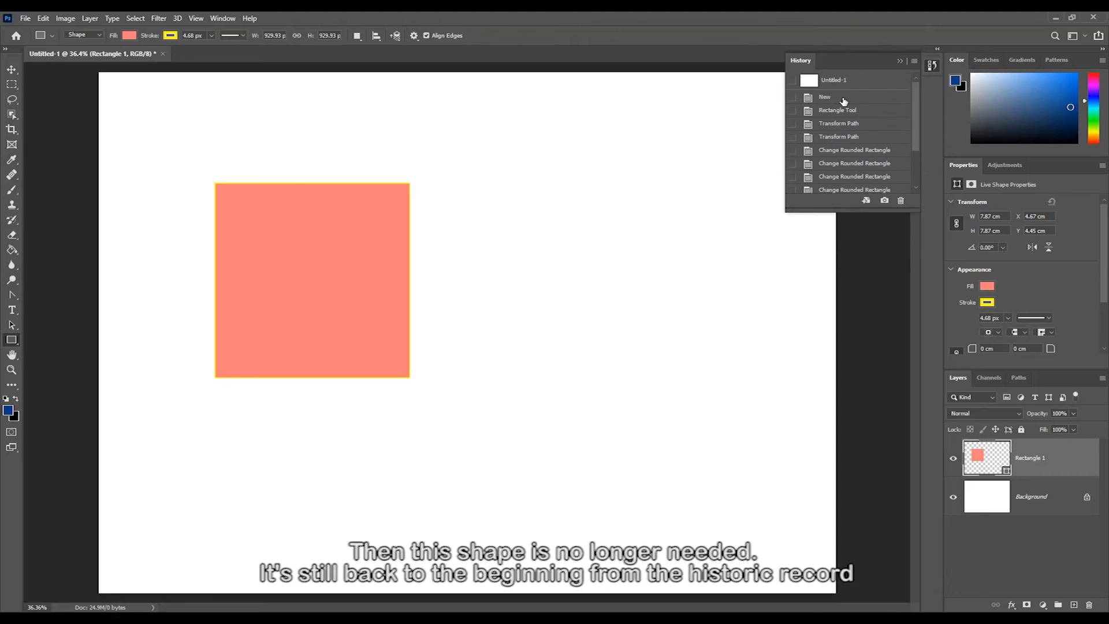
pyautogui.click(843, 98)
pyautogui.click(899, 61)
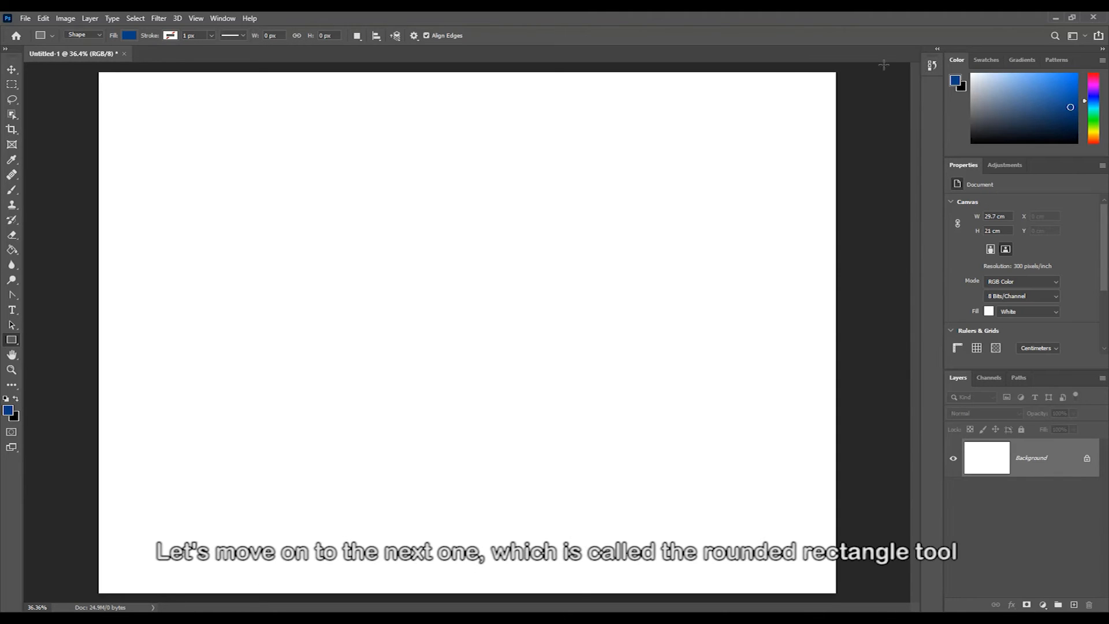
# Draw a blue rounded rectangle about 7.99 × 5.17 cm, round its corners to about 110 px, and undo both changes
pyautogui.rightClick(14, 344)
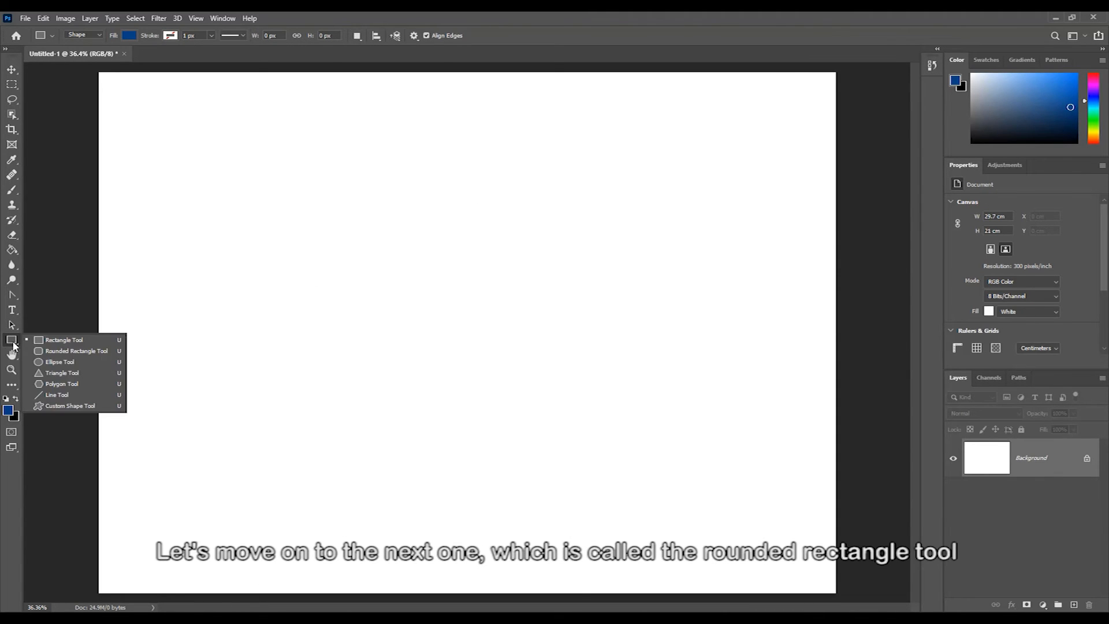
pyautogui.click(44, 352)
pyautogui.moveTo(208, 218); pyautogui.dragTo(406, 346)
pyautogui.moveTo(223, 231)
pyautogui.mouseDown()
pyautogui.moveTo(268, 275)
pyautogui.moveTo(231, 243)
pyautogui.mouseUp()
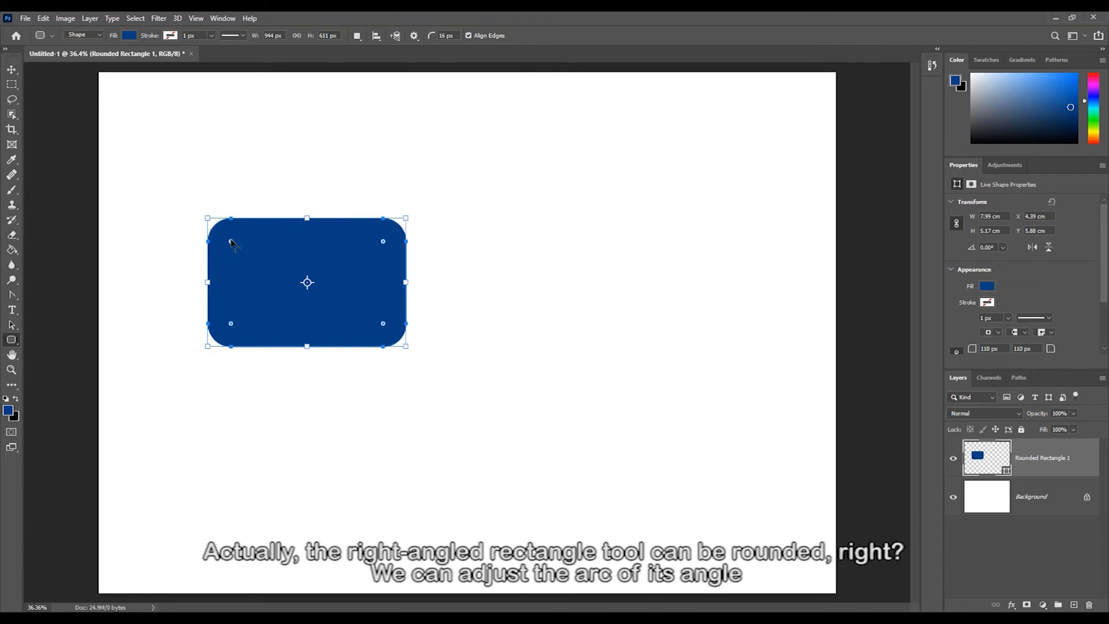
pyautogui.hotkey('ctrl', 'z')
pyautogui.hotkey('ctrl', 'z')
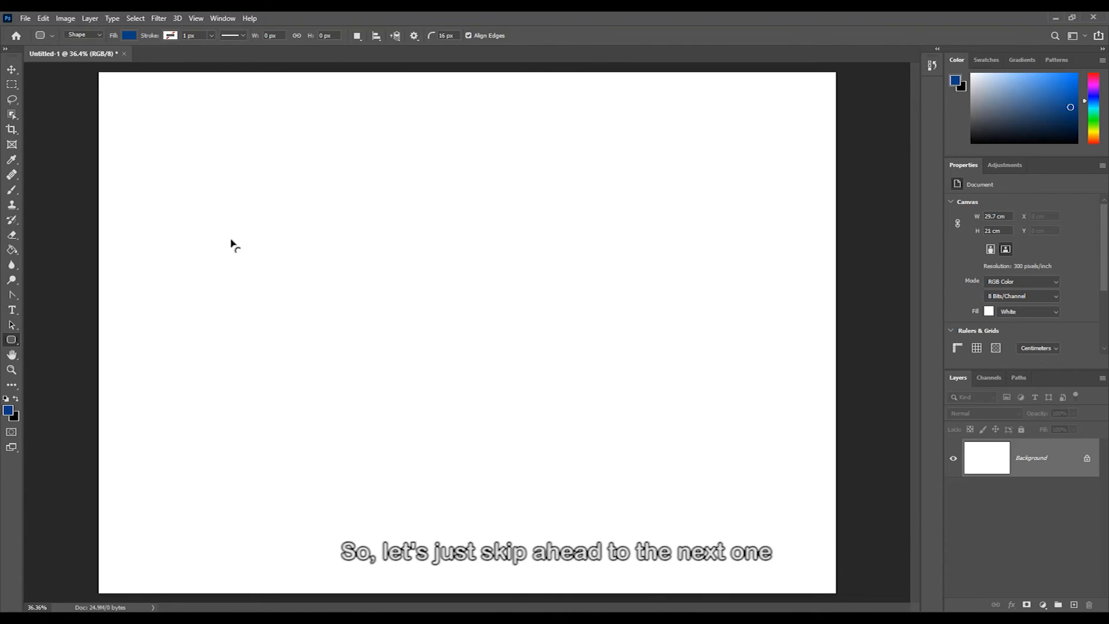
# Draw a blue circle about 6.12 cm in diameter with the Ellipse Tool, left of the canvas center
pyautogui.click(12, 344)
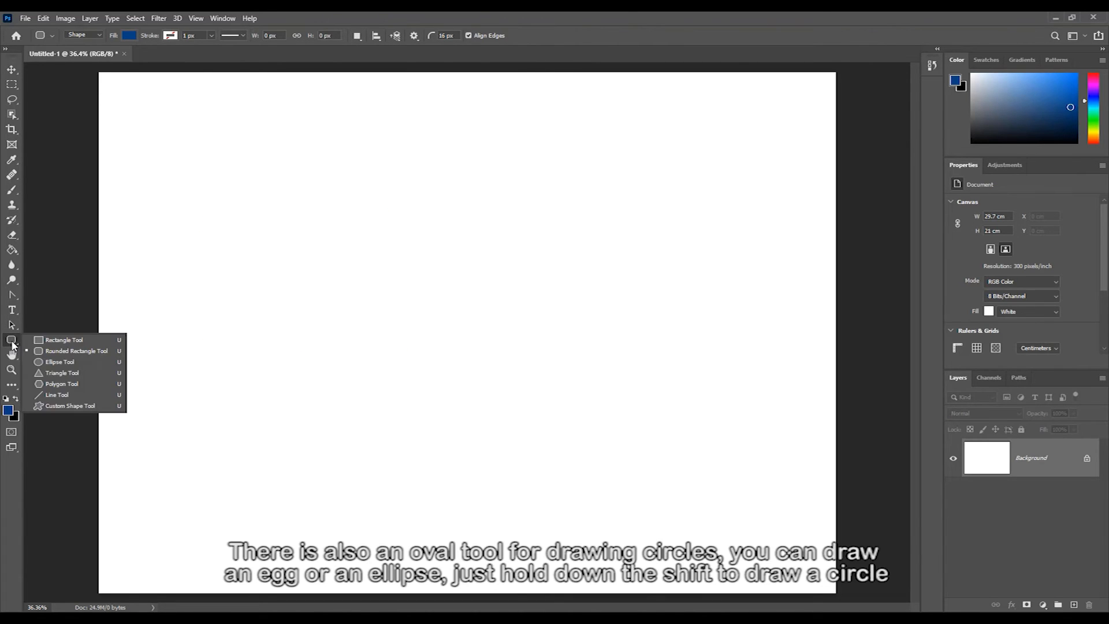
pyautogui.click(51, 349)
pyautogui.moveTo(241, 211); pyautogui.dragTo(445, 363)
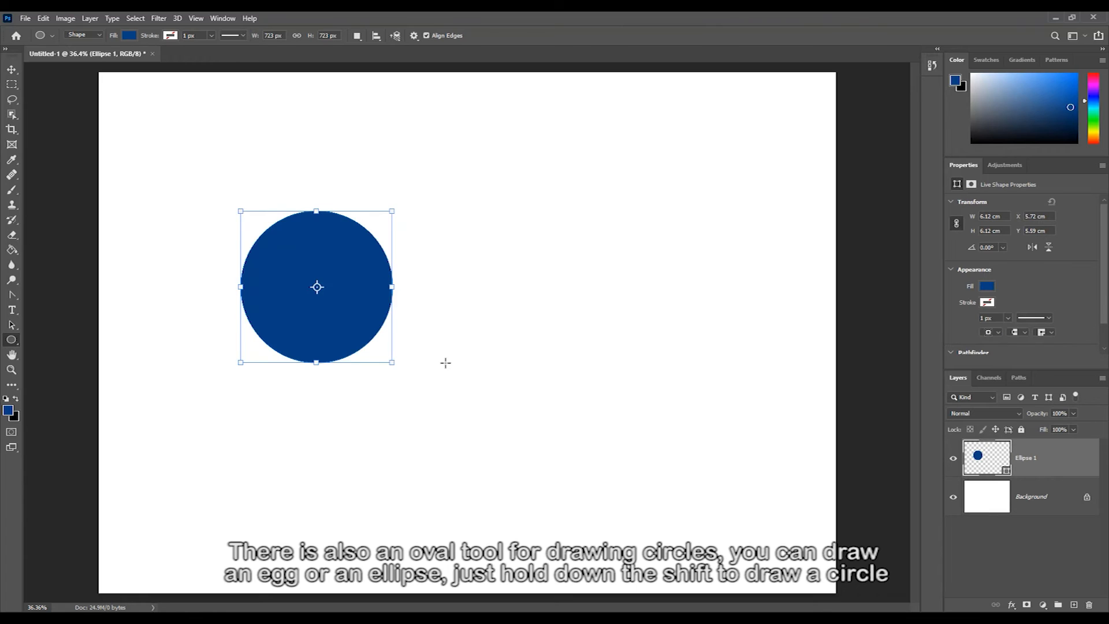
# Give the circle a dashed stroke in the recently used yellow, about 10.14 px wide
pyautogui.click(128, 36)
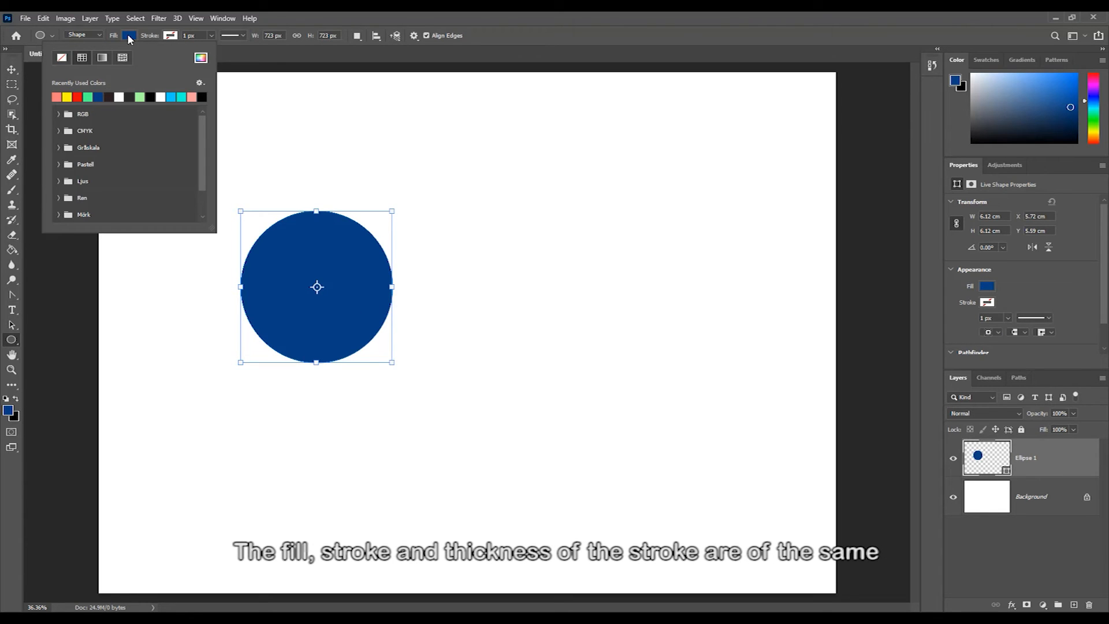
pyautogui.click(170, 37)
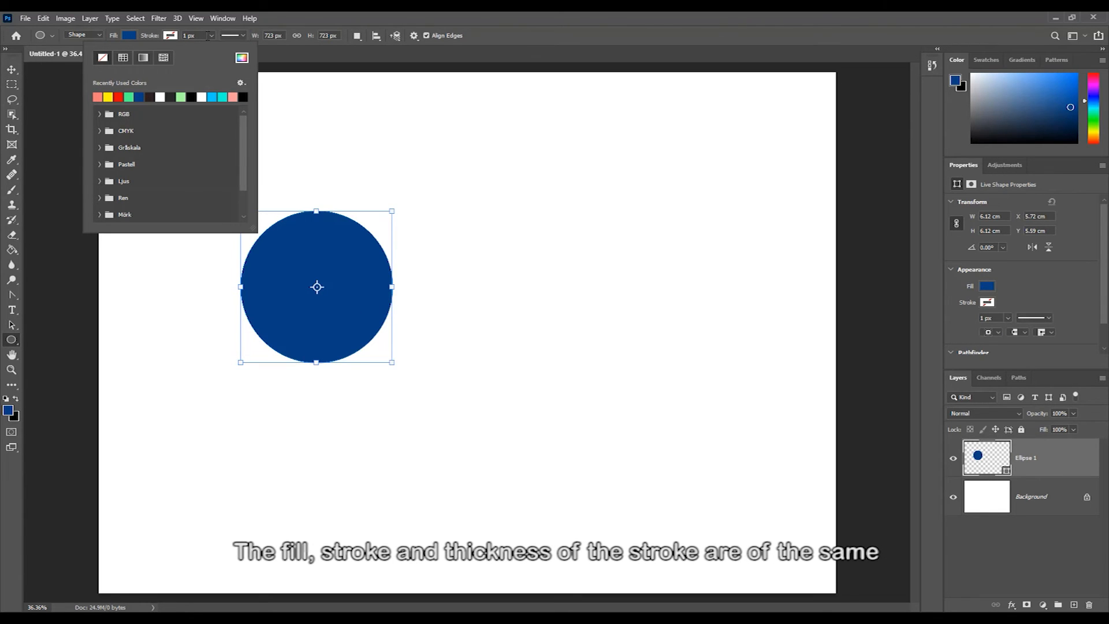
pyautogui.click(231, 36)
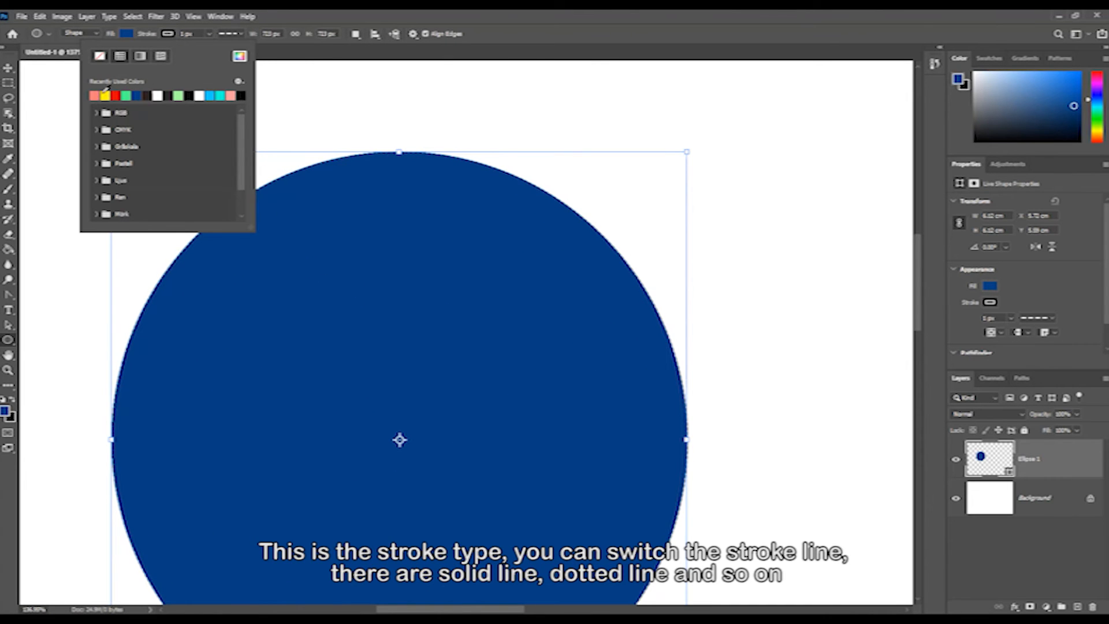
pyautogui.click(107, 92)
pyautogui.click(209, 34)
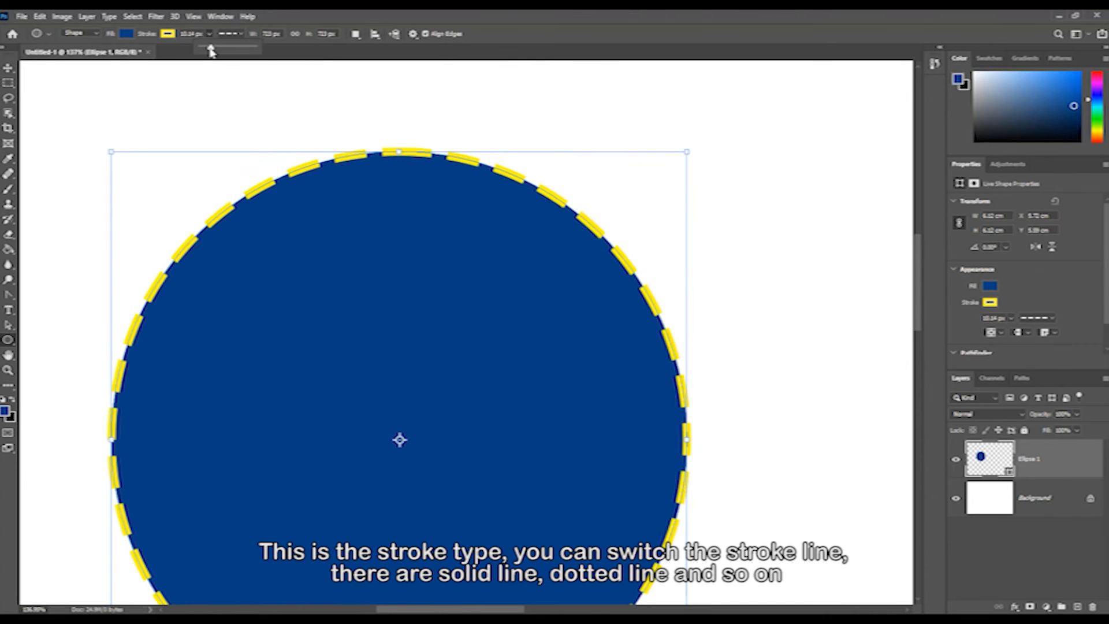
# Try the solid, dashed and dotted stroke types on the circle, finishing with the solid line
pyautogui.click(238, 35)
pyautogui.click(226, 71)
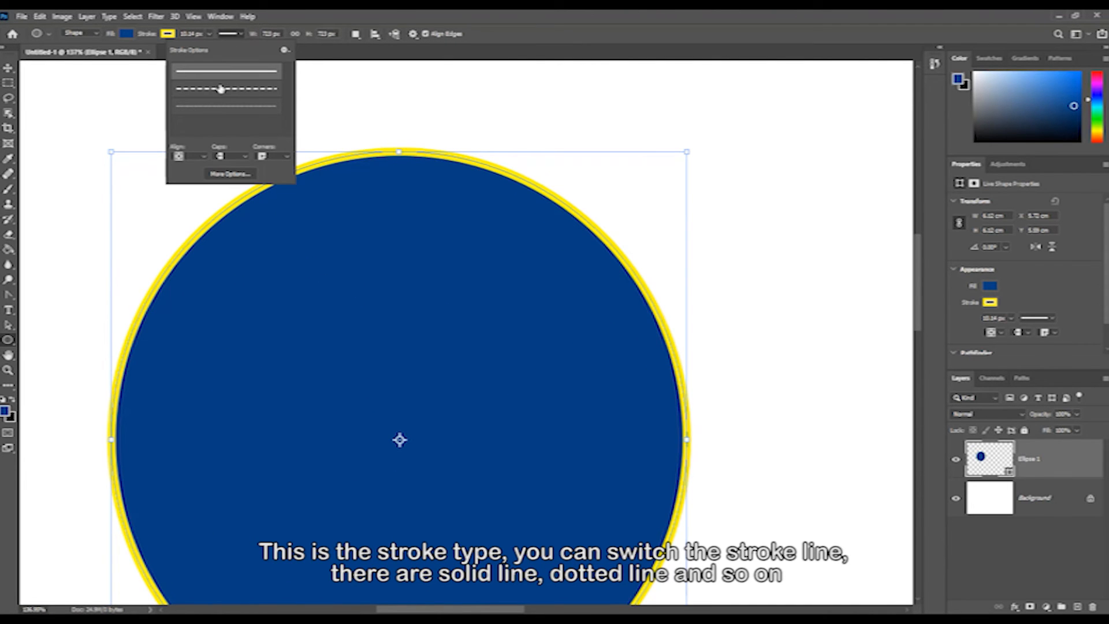
pyautogui.click(220, 88)
pyautogui.click(218, 110)
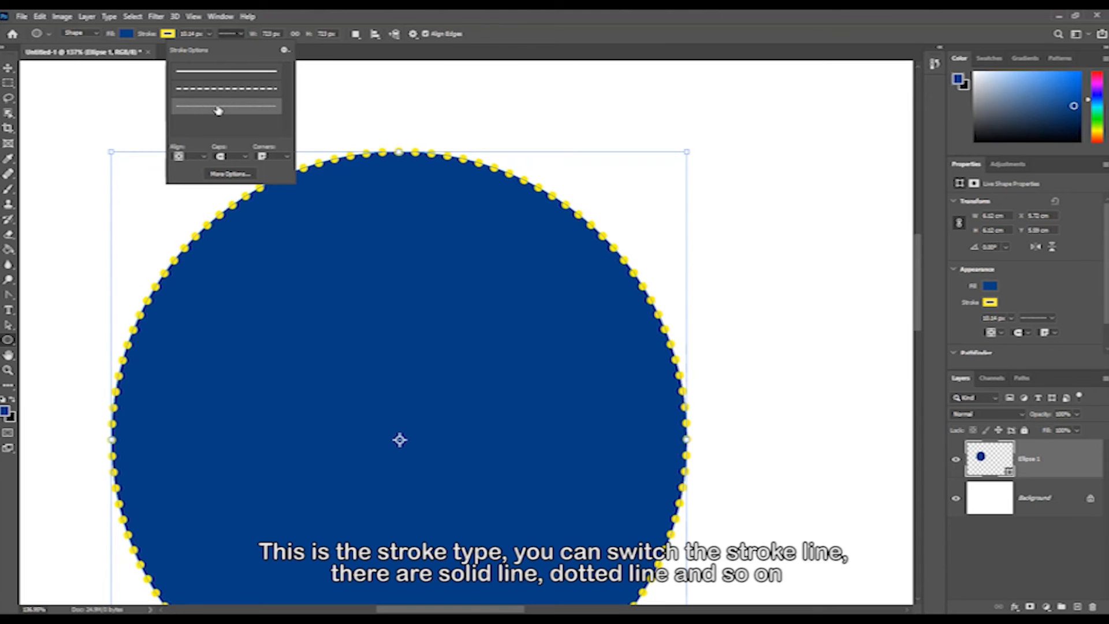
pyautogui.click(221, 89)
pyautogui.click(227, 71)
pyautogui.click(239, 36)
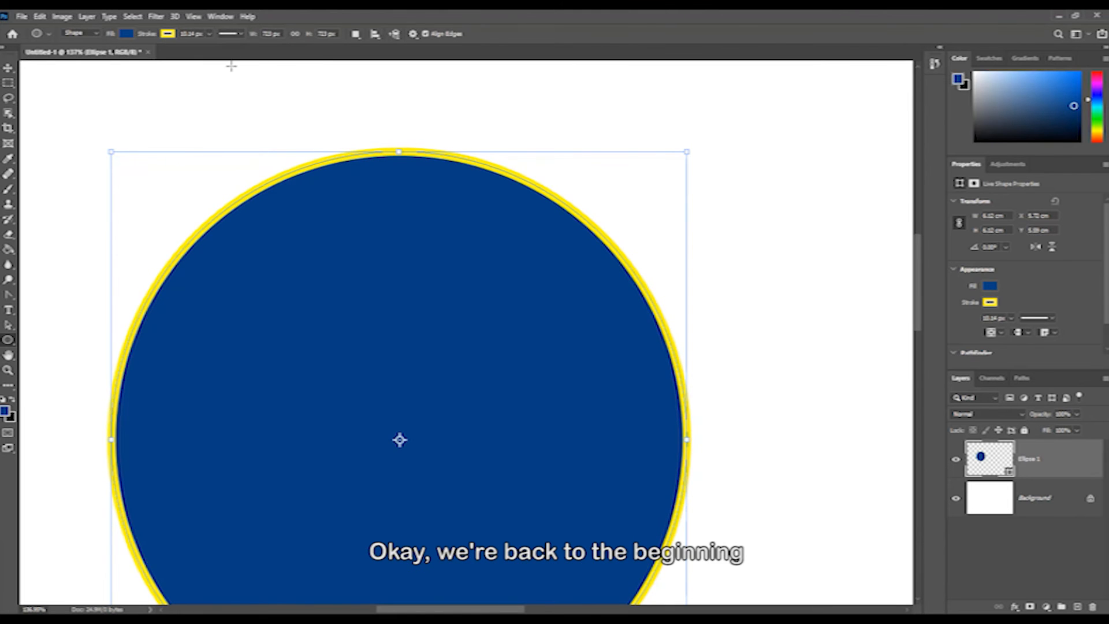
# Revert the document to the New history state to remove the circle
pyautogui.hotkey('ctrl', '0')
pyautogui.click(934, 63)
pyautogui.click(831, 97)
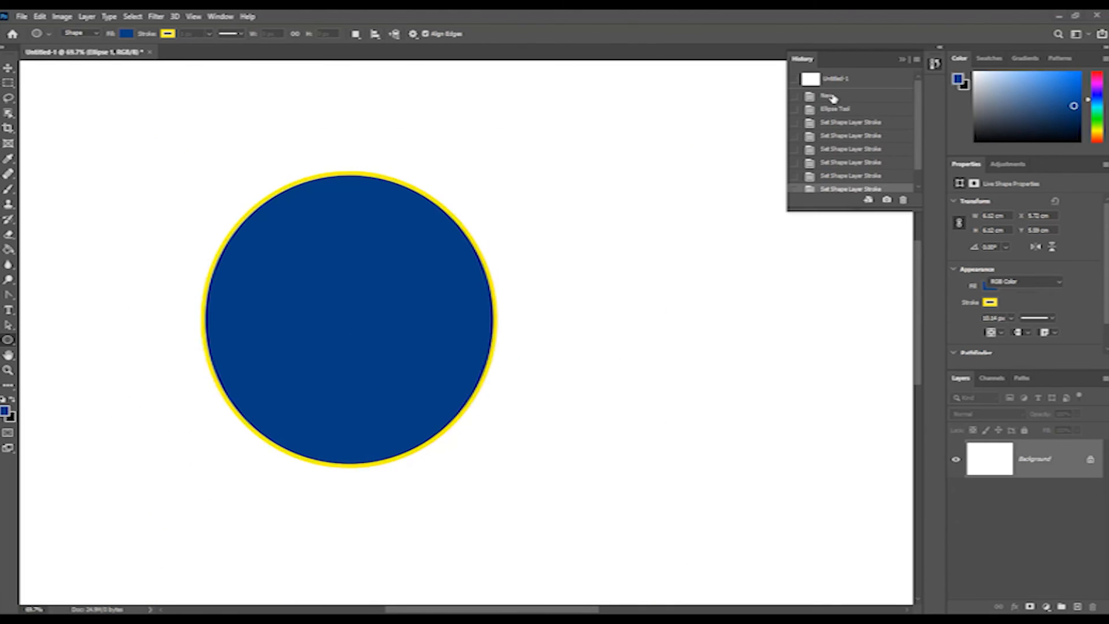
pyautogui.scroll(-7, 427, 217)
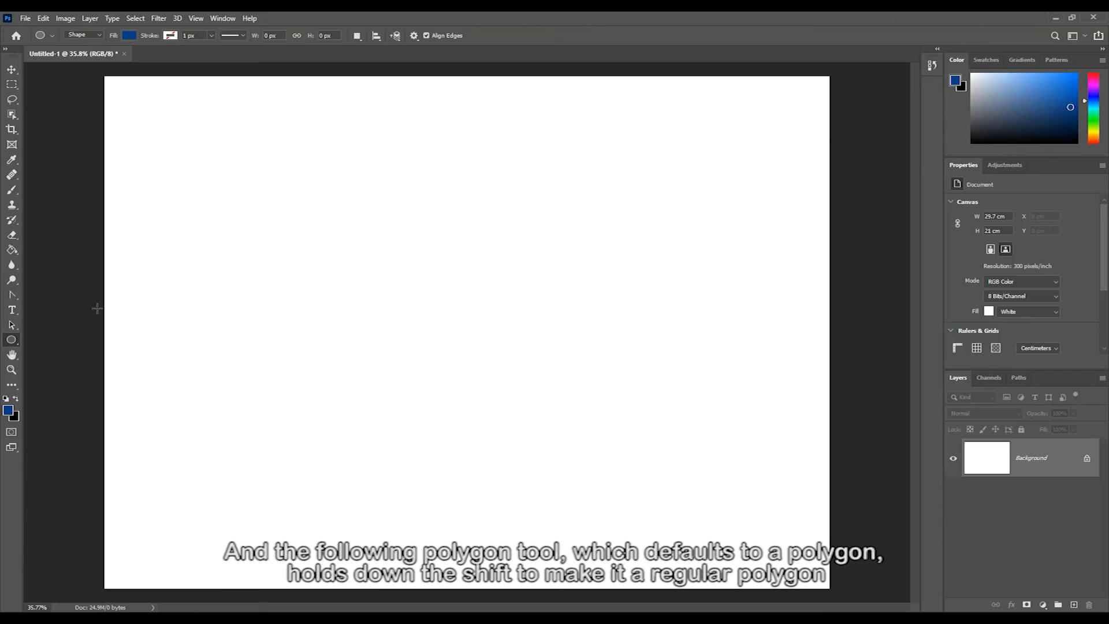
# Draw a regular blue pentagon about 7.25 × 6.89 cm near the canvas center with the Polygon Tool
pyautogui.rightClick(14, 343)
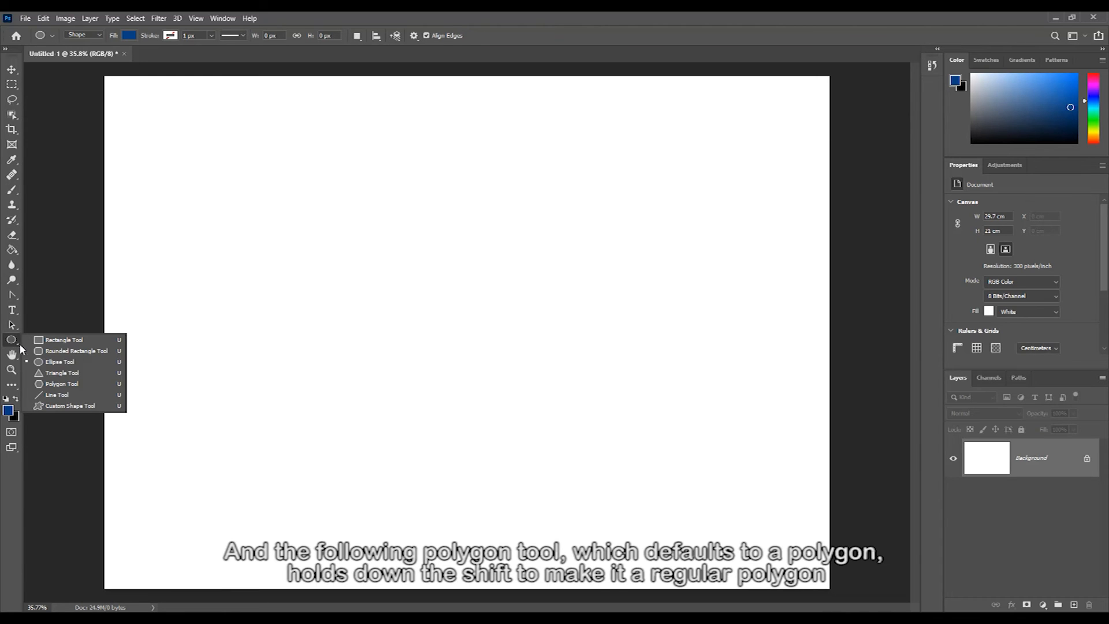
pyautogui.click(50, 384)
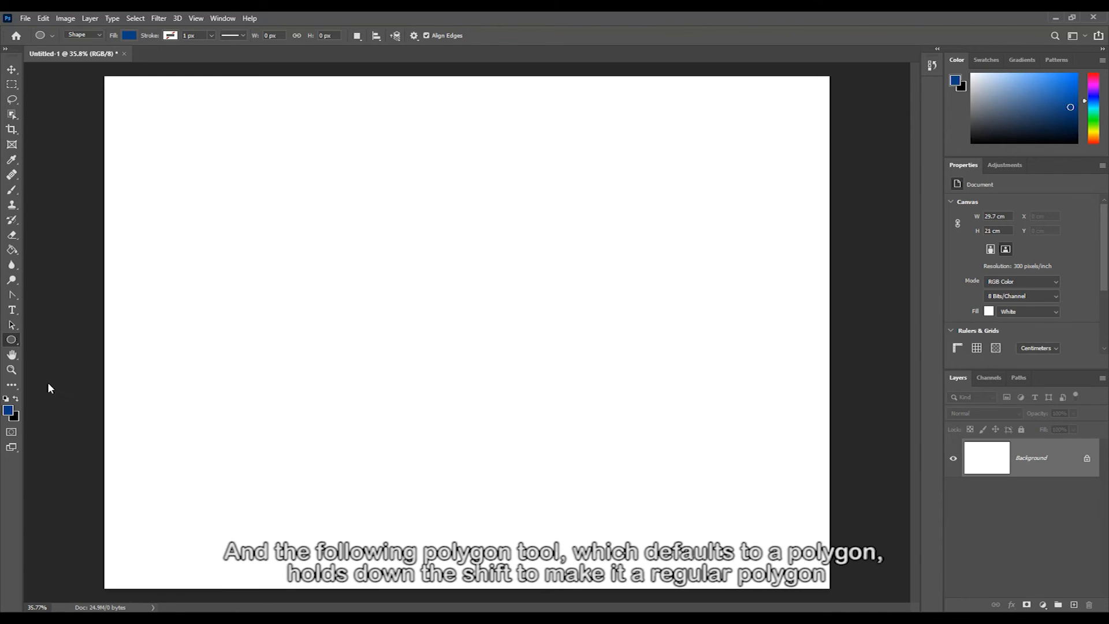
pyautogui.moveTo(337, 240); pyautogui.dragTo(524, 423)
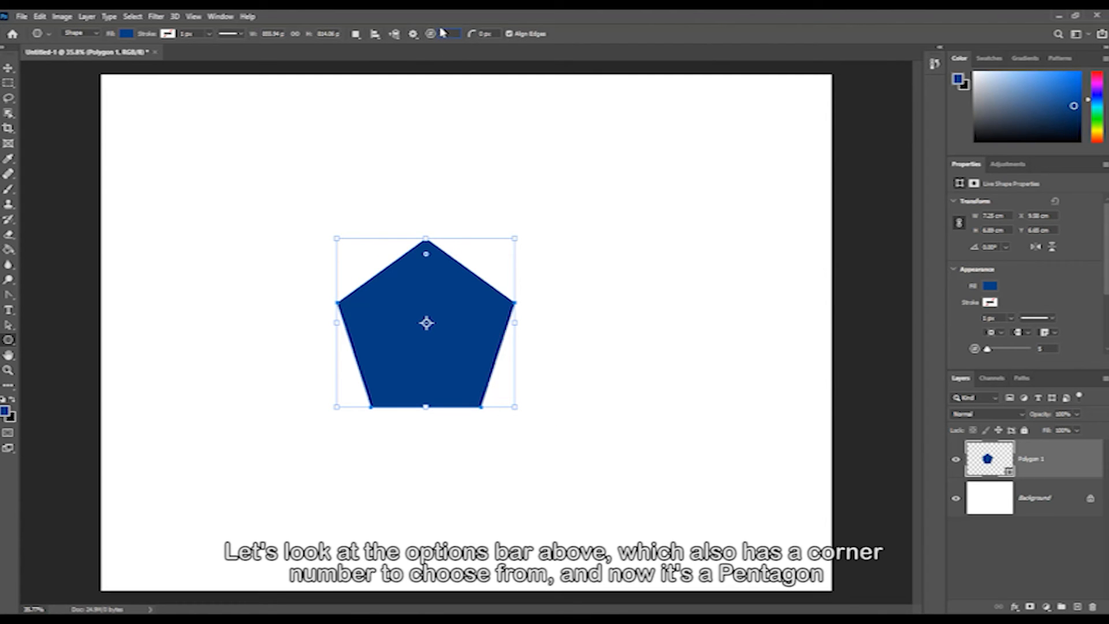
# Set the number of polygon sides to 6 and draw a regular hexagon about 6.82 × 5.9 cm up and right of the pentagon
pyautogui.moveTo(448, 34); pyautogui.dragTo(430, 37)
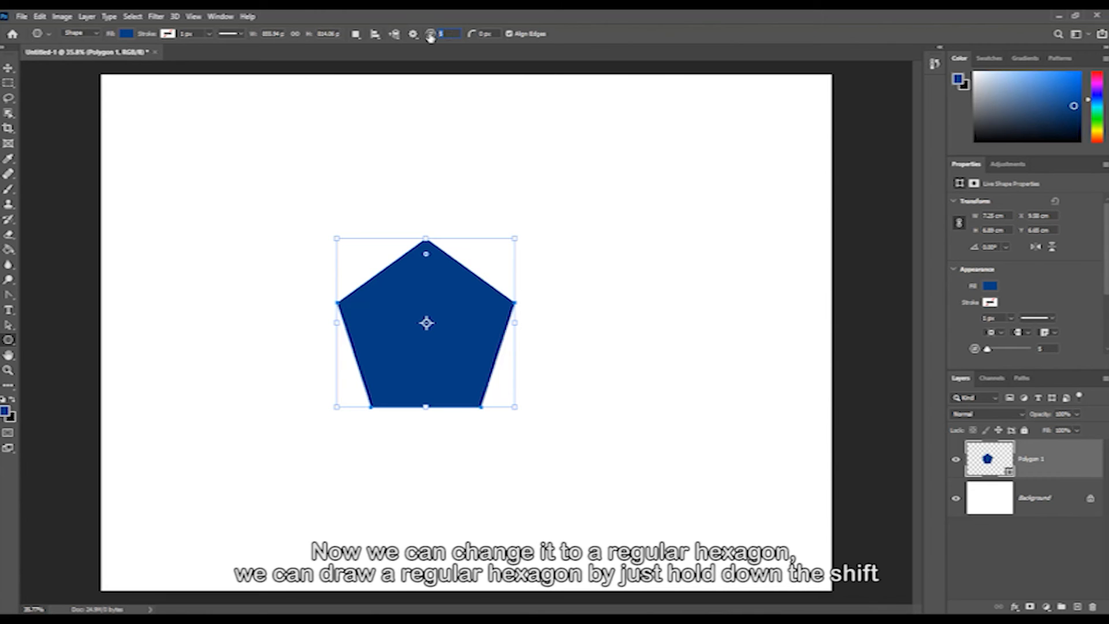
pyautogui.moveTo(582, 141); pyautogui.dragTo(749, 310)
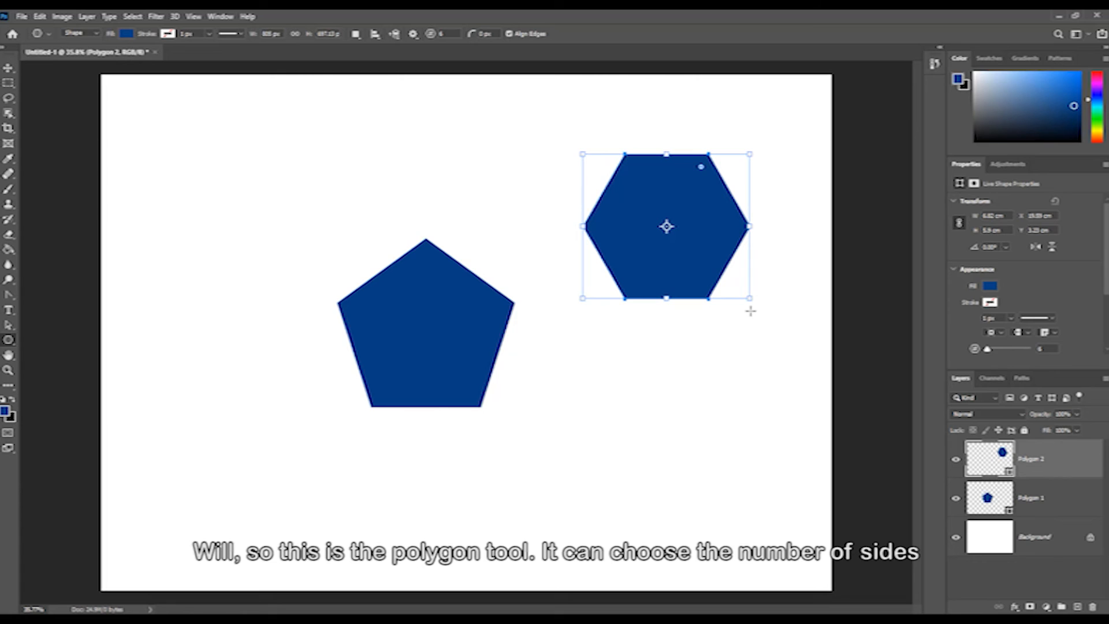
pyautogui.press('Escape')
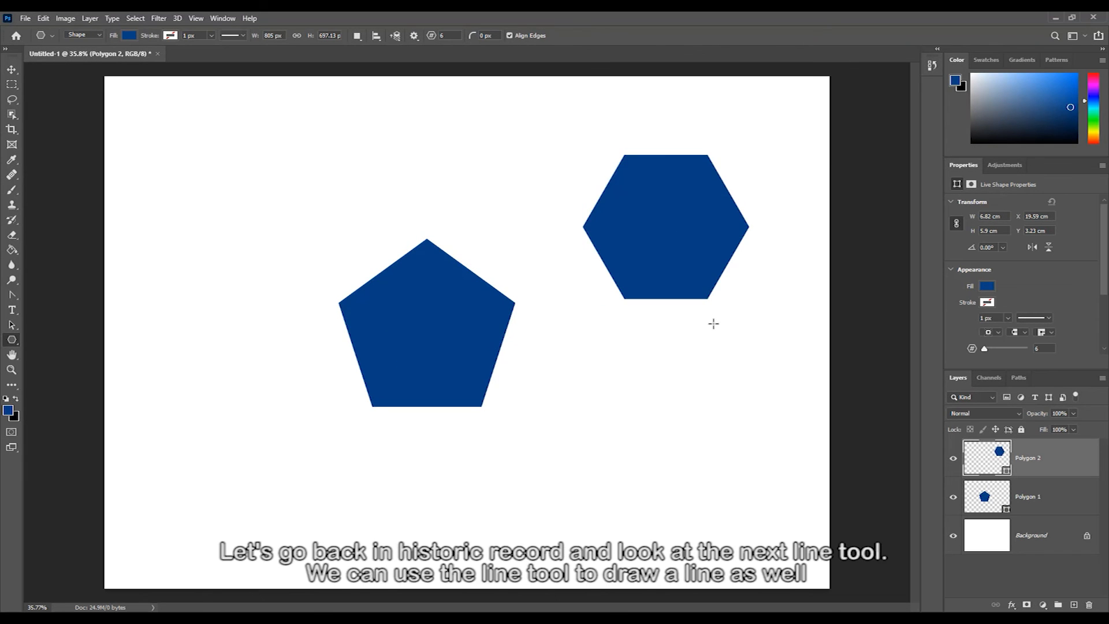
# Revert the document to the New history state to remove both polygons
pyautogui.click(926, 68)
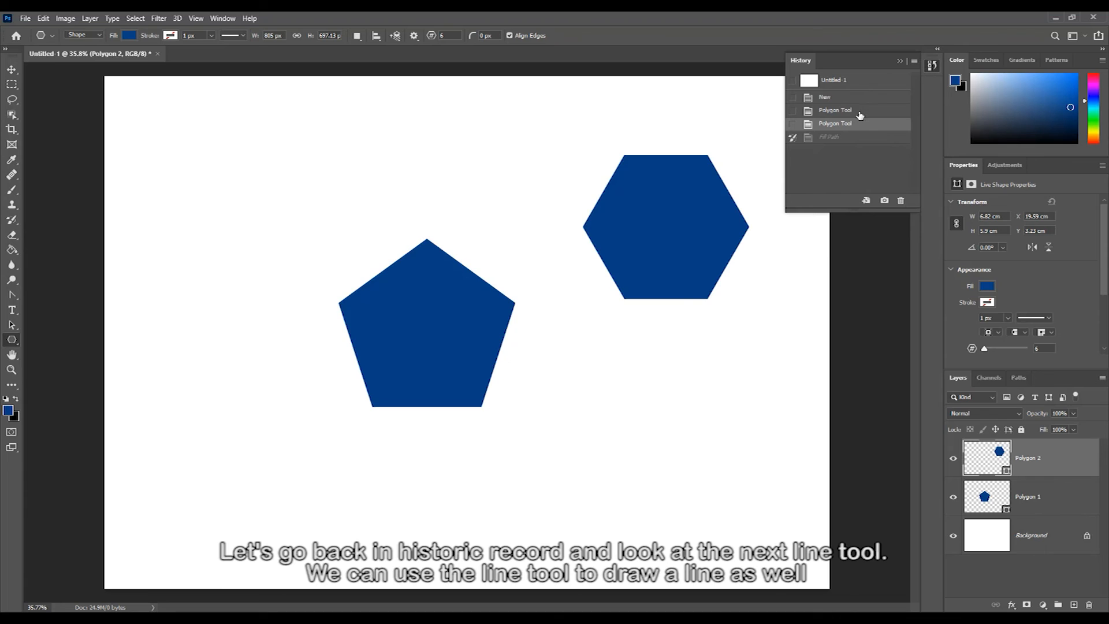
pyautogui.click(831, 97)
# Draw a horizontal line about 15.55 cm long with the Line Tool and set its fill to the recently used red
pyautogui.rightClick(12, 339)
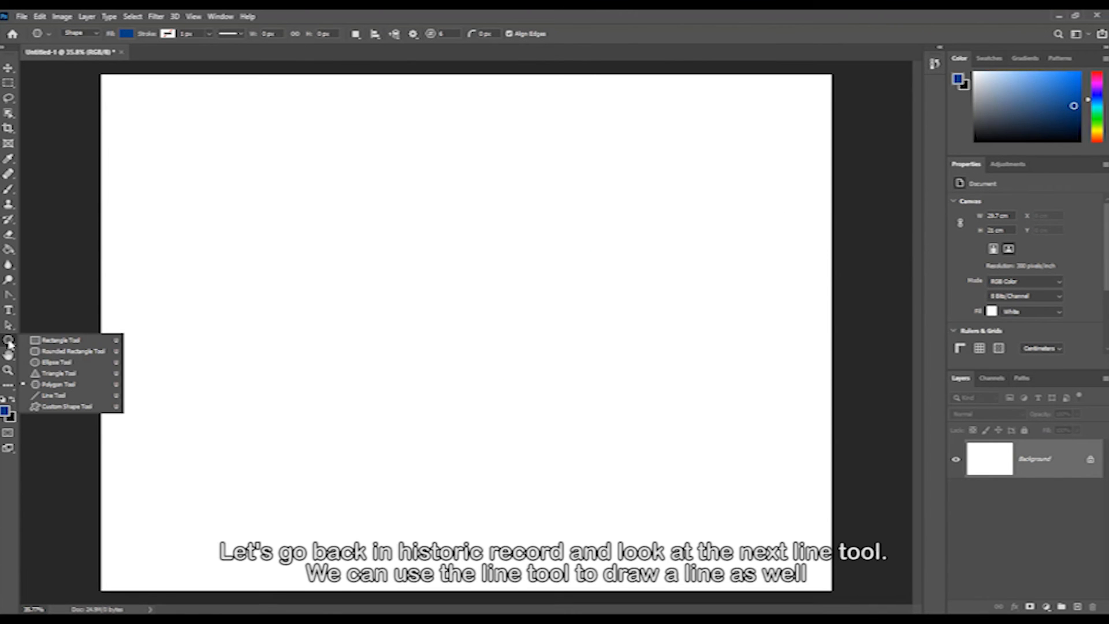
pyautogui.click(45, 395)
pyautogui.moveTo(189, 265); pyautogui.dragTo(568, 264)
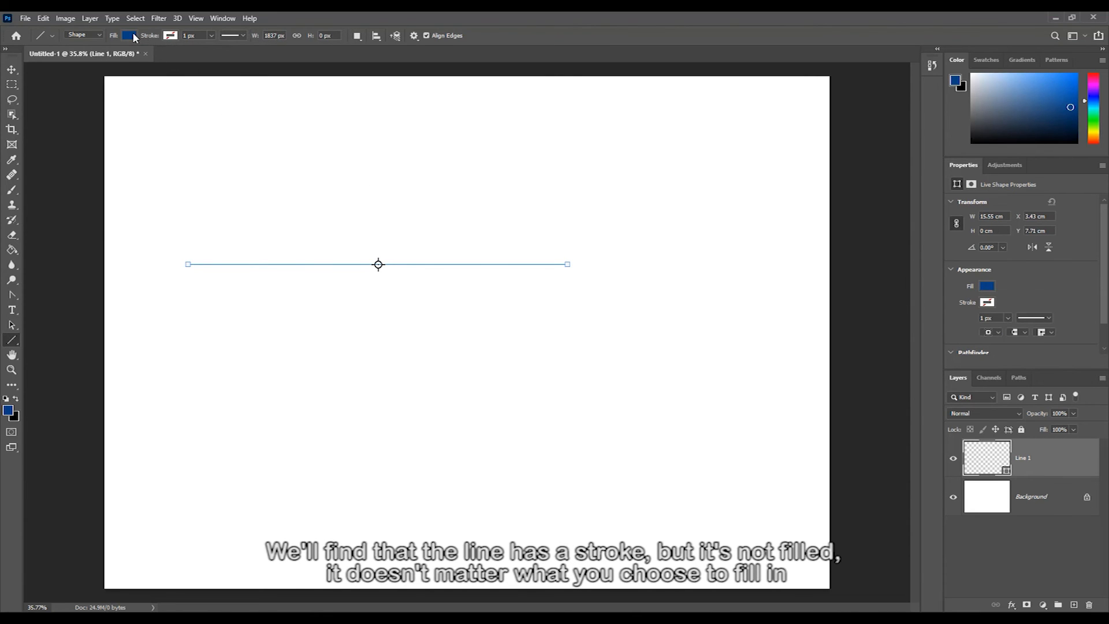
pyautogui.click(131, 36)
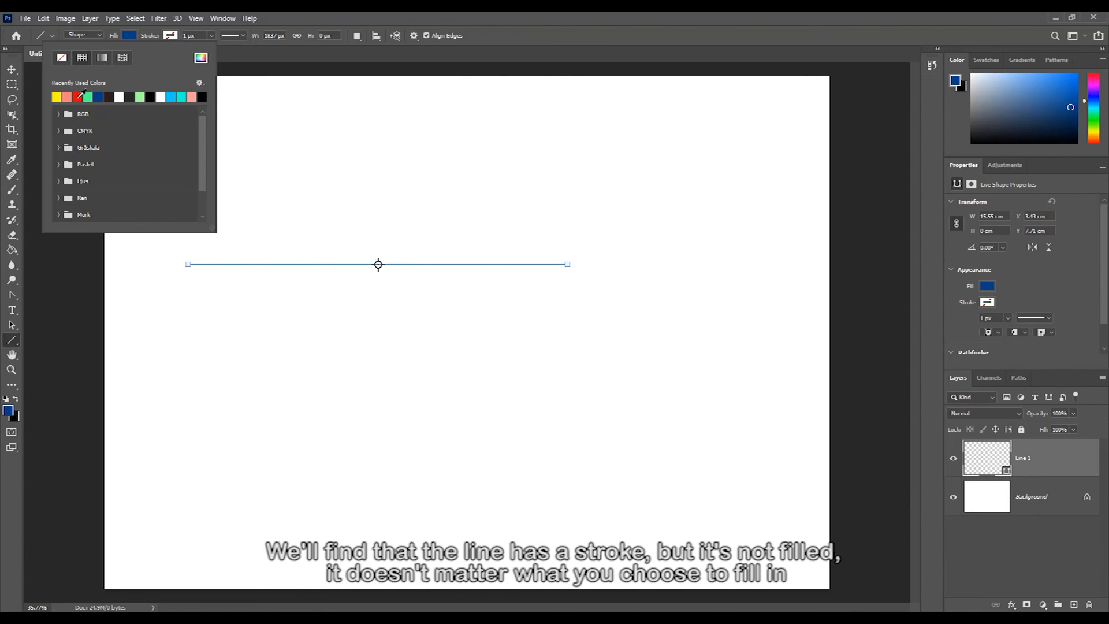
pyautogui.click(79, 96)
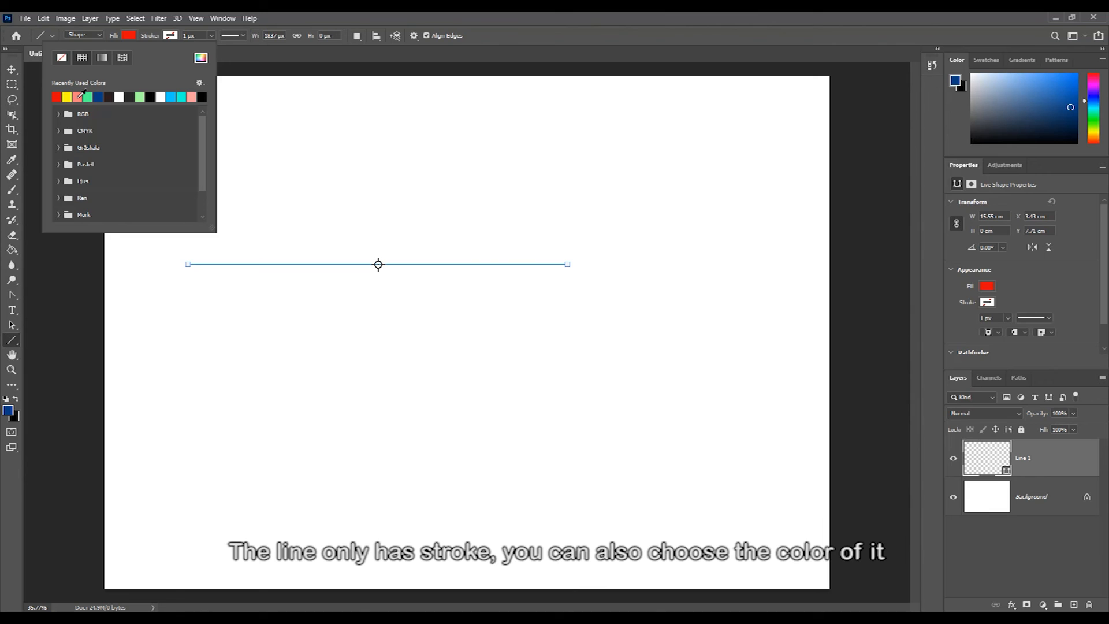
# Draw a second horizontal line about 15.45 cm long above the first one
pyautogui.click(139, 37)
pyautogui.moveTo(176, 183); pyautogui.dragTo(553, 181)
pyautogui.hotkey('ctrl', 'z')
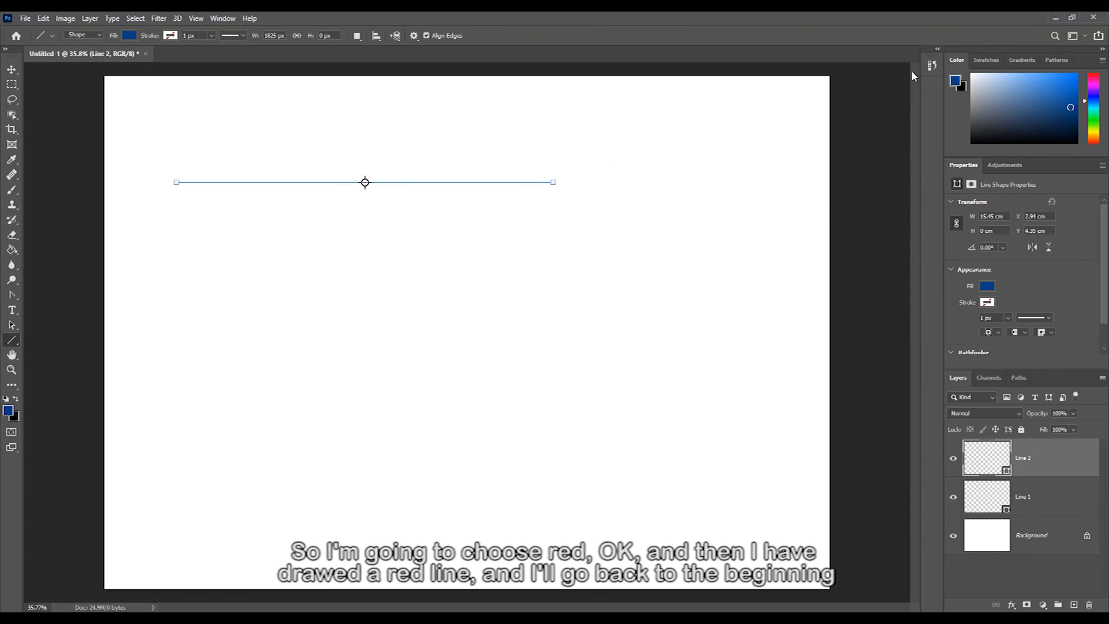
# Revert the document to the New history state to remove both lines
pyautogui.click(932, 65)
pyautogui.click(932, 65)
pyautogui.click(932, 66)
pyautogui.click(861, 96)
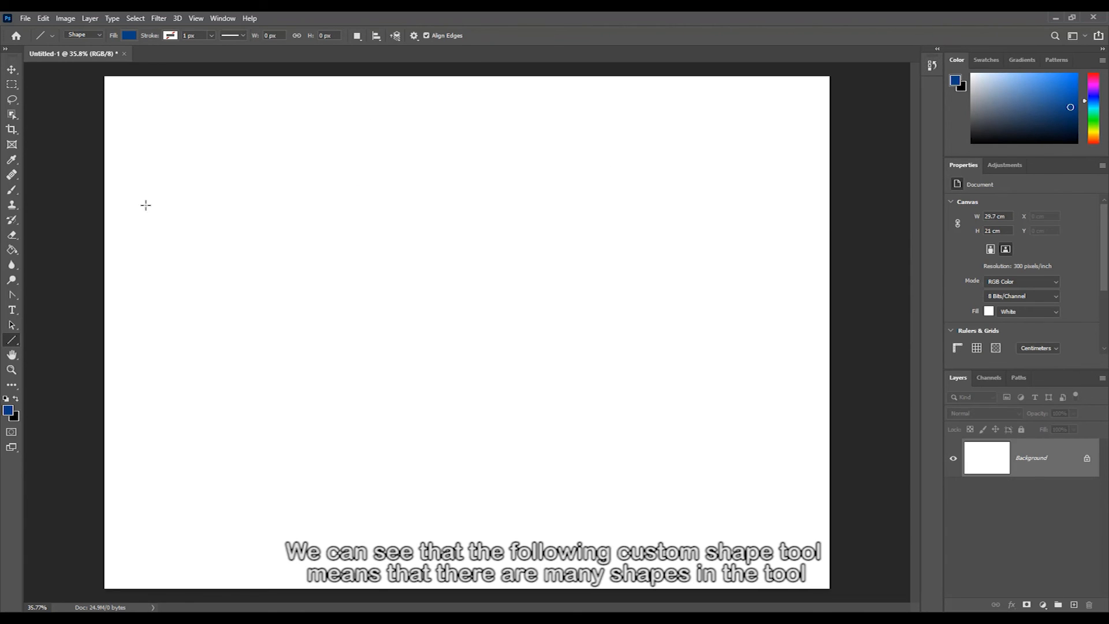
# Activate the Custom Shape Tool and look through the shapes in the preset shape folders
pyautogui.rightClick(12, 342)
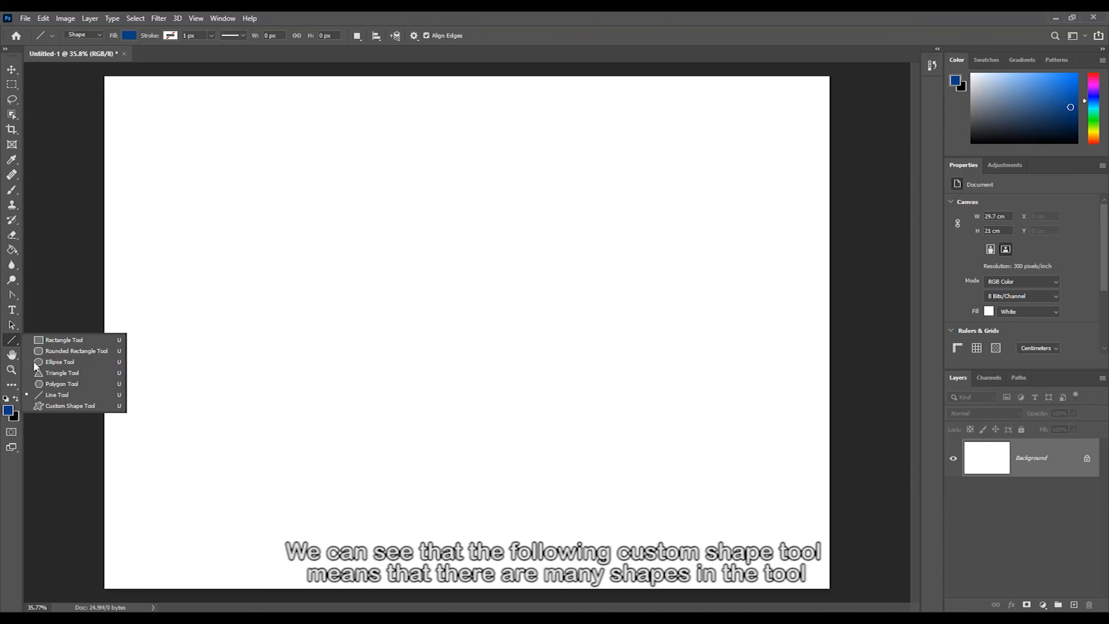
pyautogui.click(55, 405)
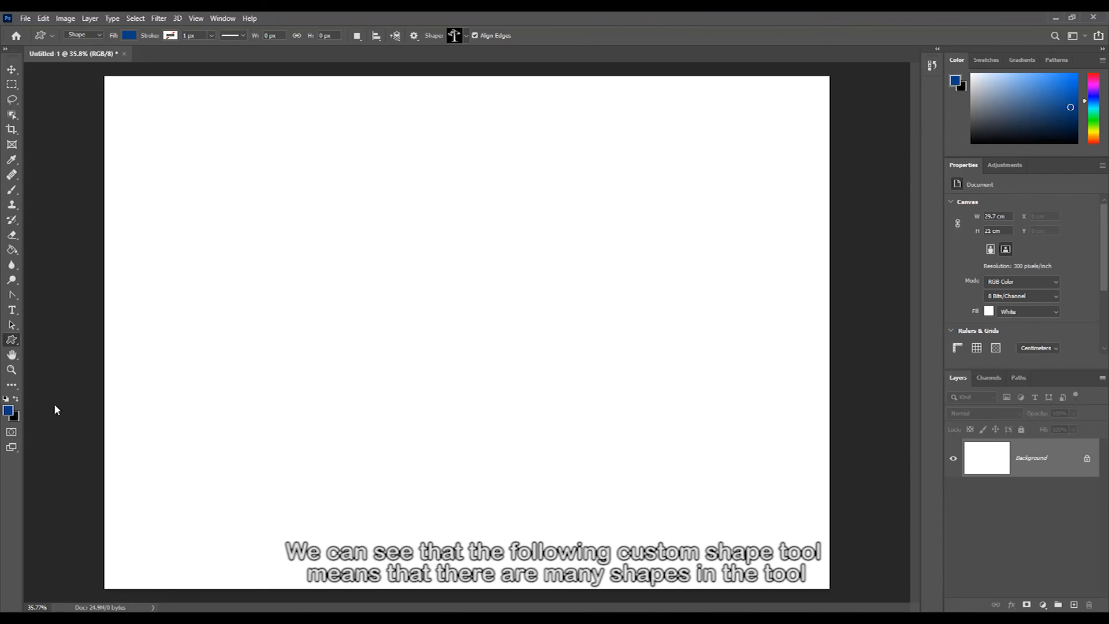
pyautogui.click(467, 35)
pyautogui.click(396, 58)
pyautogui.click(396, 58)
pyautogui.click(396, 58)
pyautogui.click(396, 76)
pyautogui.click(396, 76)
pyautogui.click(395, 92)
pyautogui.click(395, 93)
pyautogui.click(396, 109)
pyautogui.scroll(3, 397, 106)
pyautogui.click(397, 110)
# Draw the tree custom shape about 1113 px wide near the canvas center, with a dark brown fill and a green stroke
pyautogui.moveTo(349, 189); pyautogui.dragTo(580, 530)
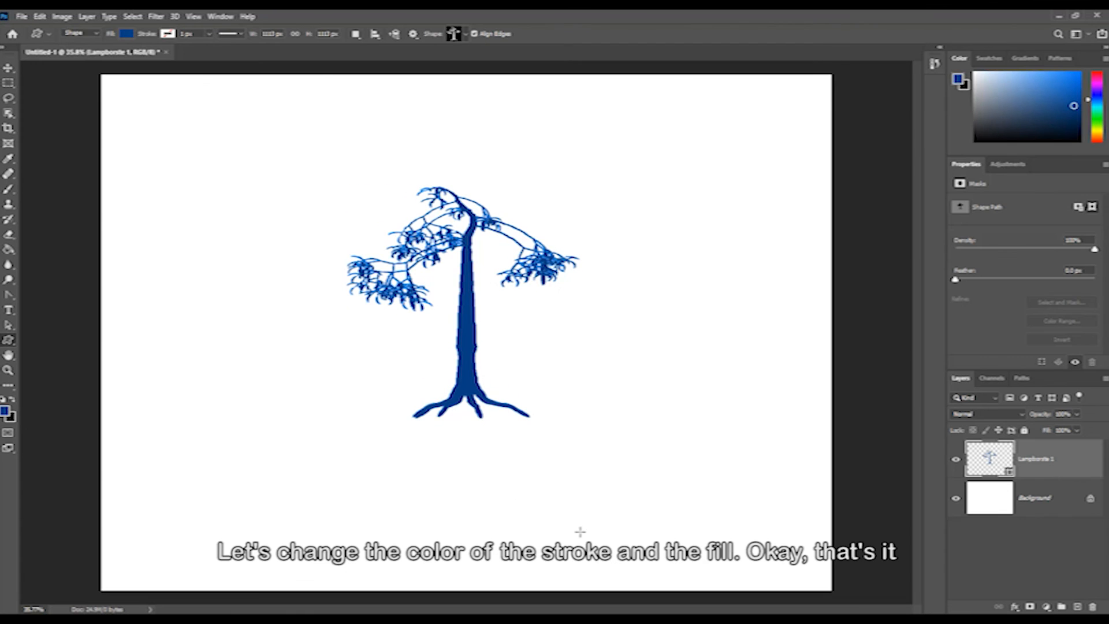
pyautogui.click(126, 34)
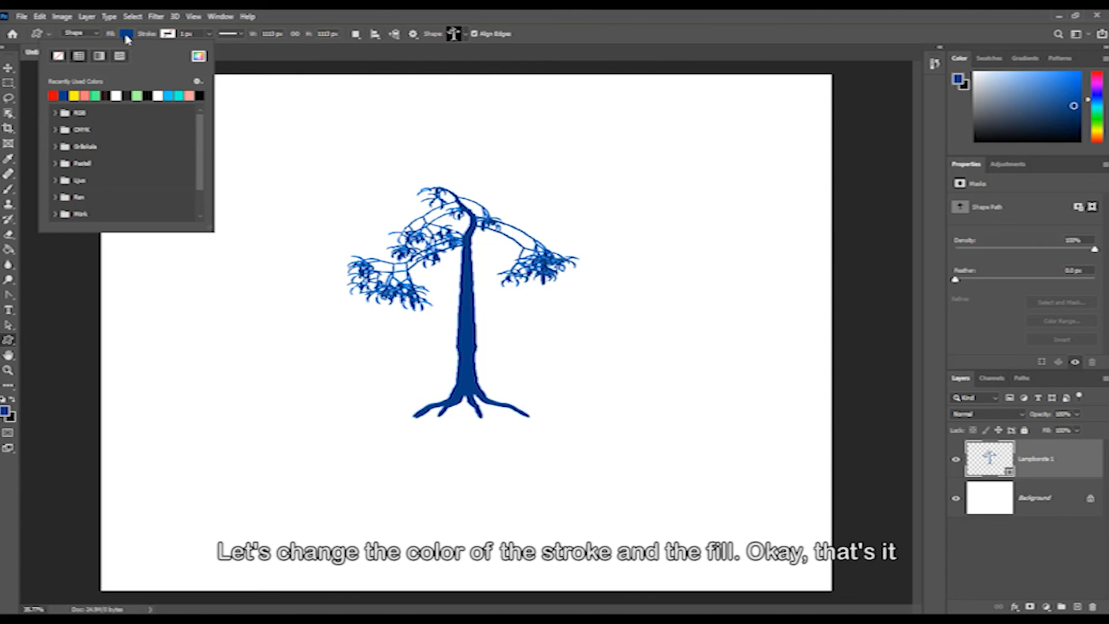
pyautogui.click(107, 95)
pyautogui.click(167, 34)
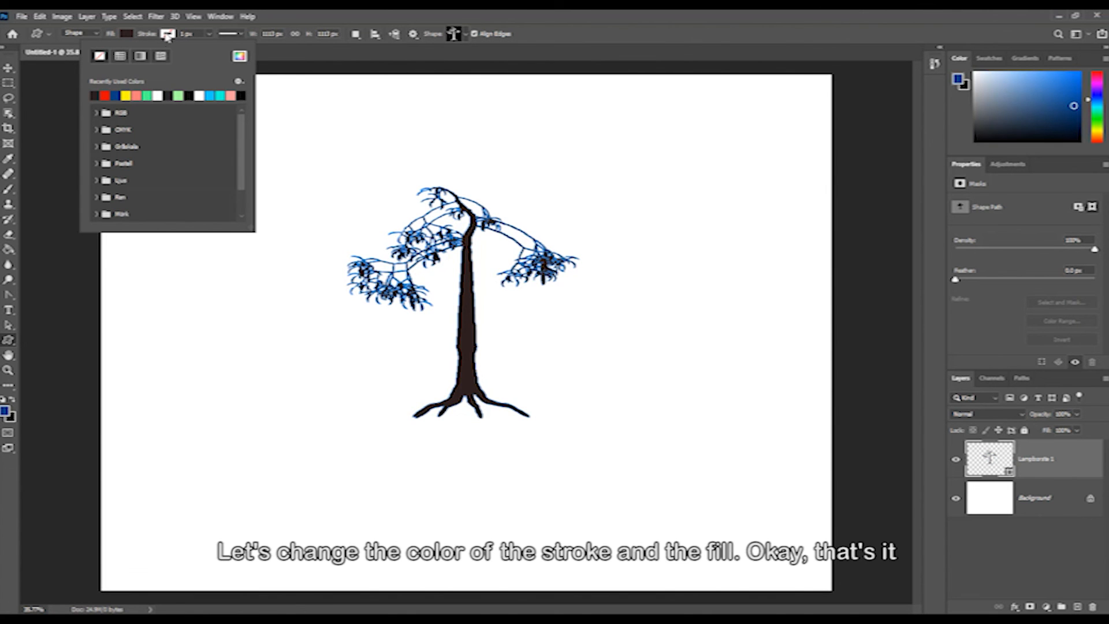
pyautogui.click(149, 95)
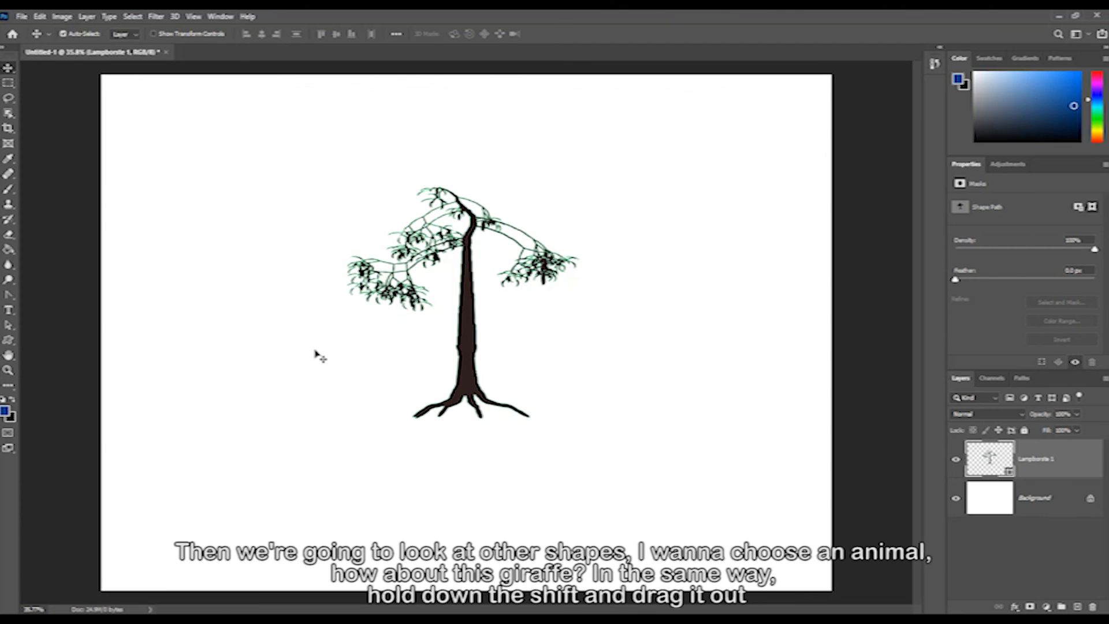
# Choose the giraffe custom shape from the Vilda djur folder and draw it about 238 × 544 px beside the tree, left of the trunk
pyautogui.click(8, 339)
pyautogui.click(465, 36)
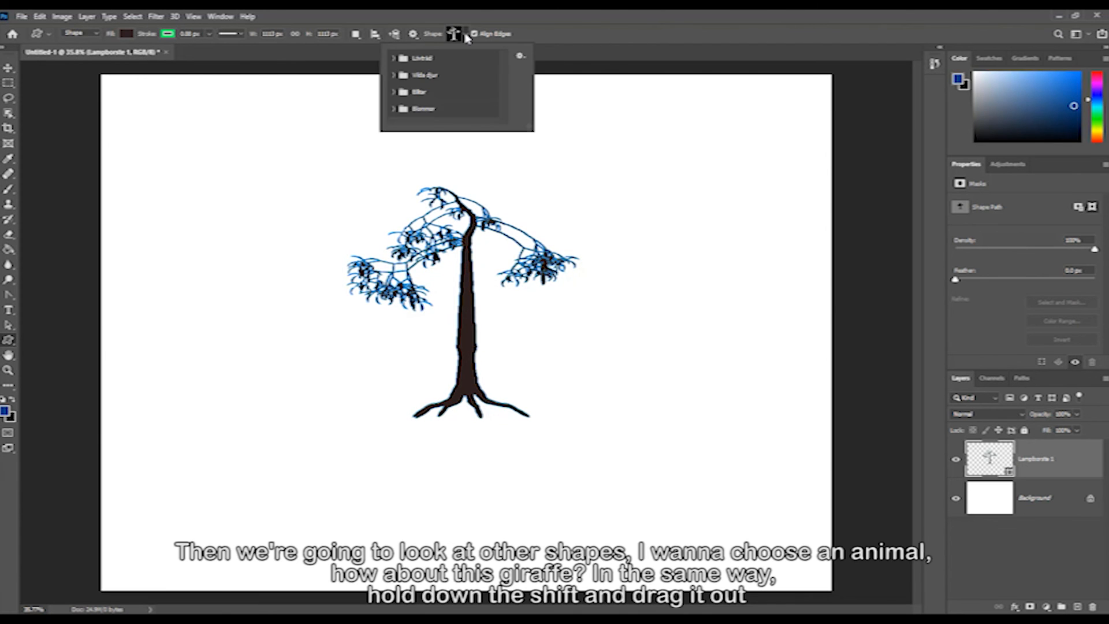
pyautogui.click(393, 75)
pyautogui.scroll(-2, 428, 86)
pyautogui.click(446, 93)
pyautogui.moveTo(324, 315); pyautogui.dragTo(394, 426)
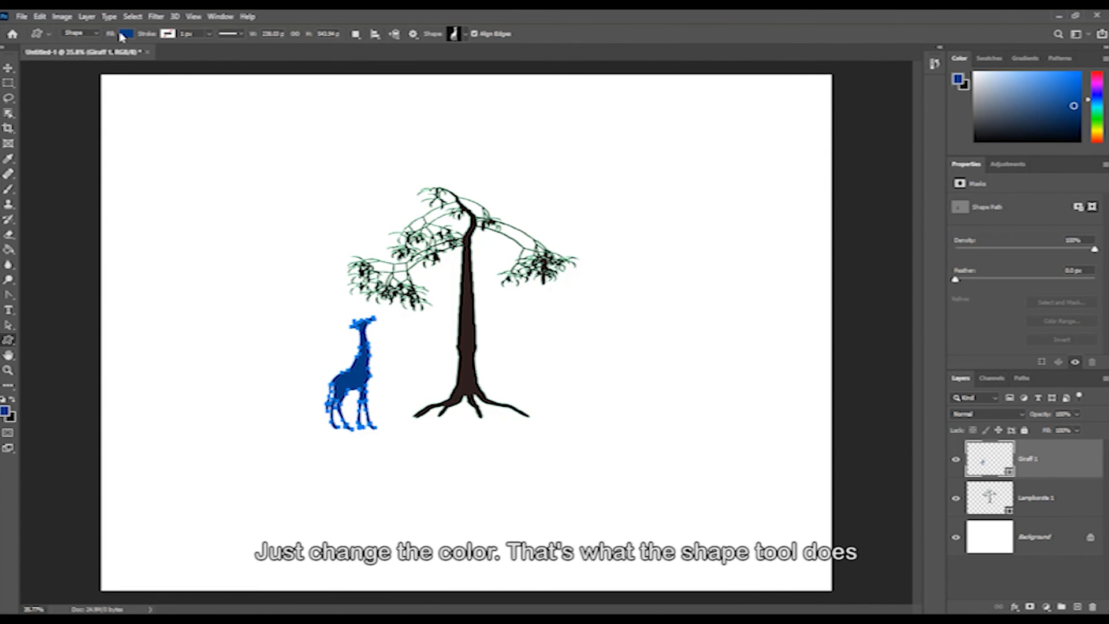
# Set the giraffe's fill to yellow and deselect its path outline
pyautogui.click(125, 34)
pyautogui.click(55, 90)
pyautogui.press('Return')
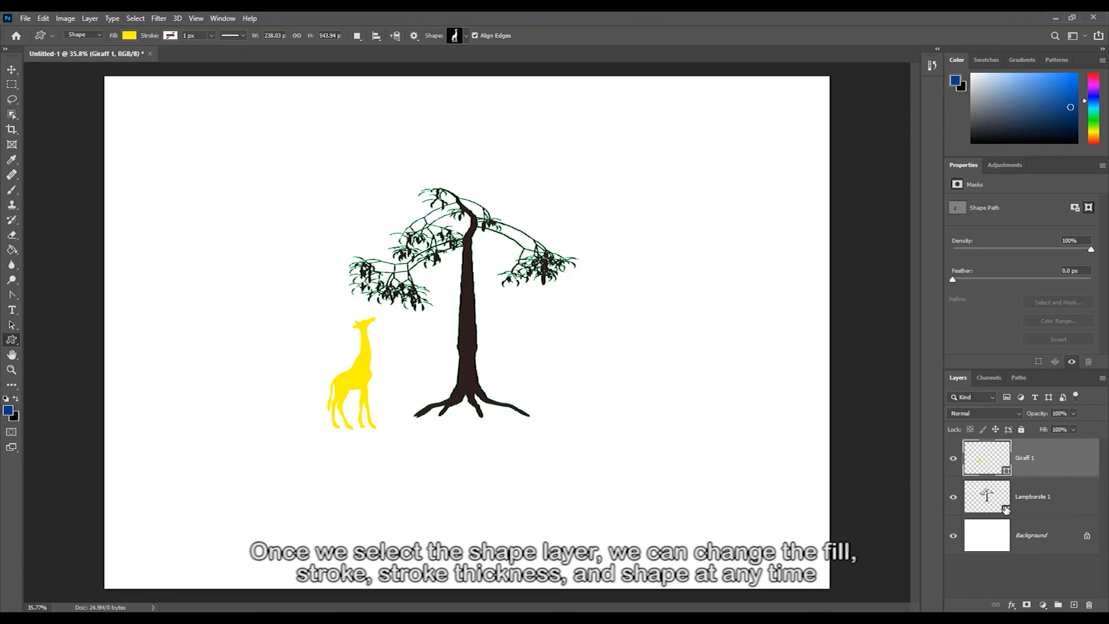
pyautogui.rightClick(11, 342)
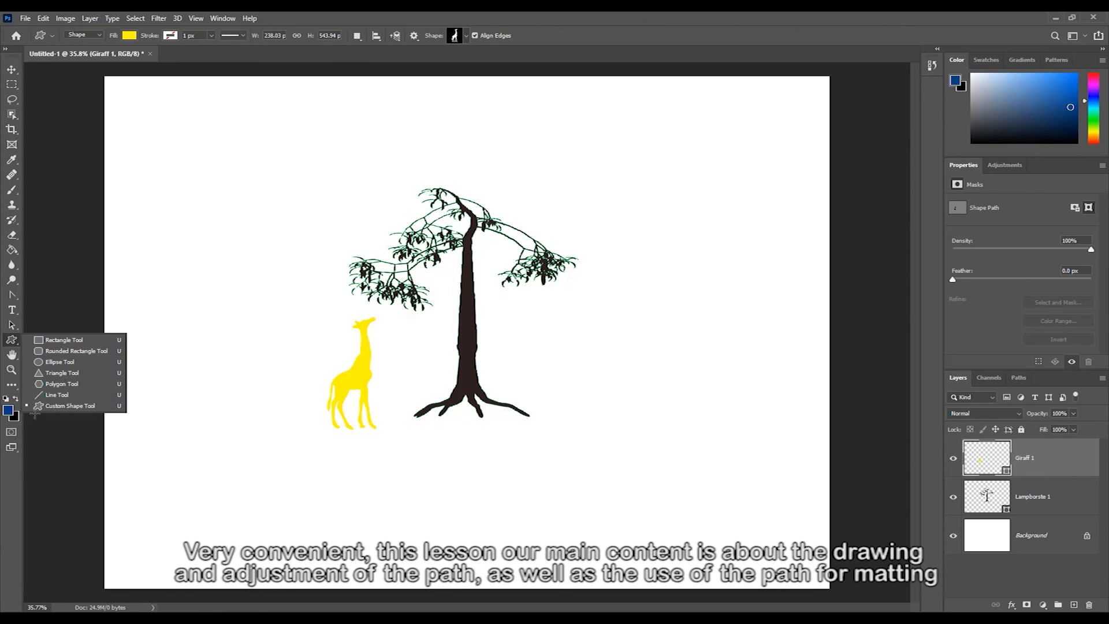